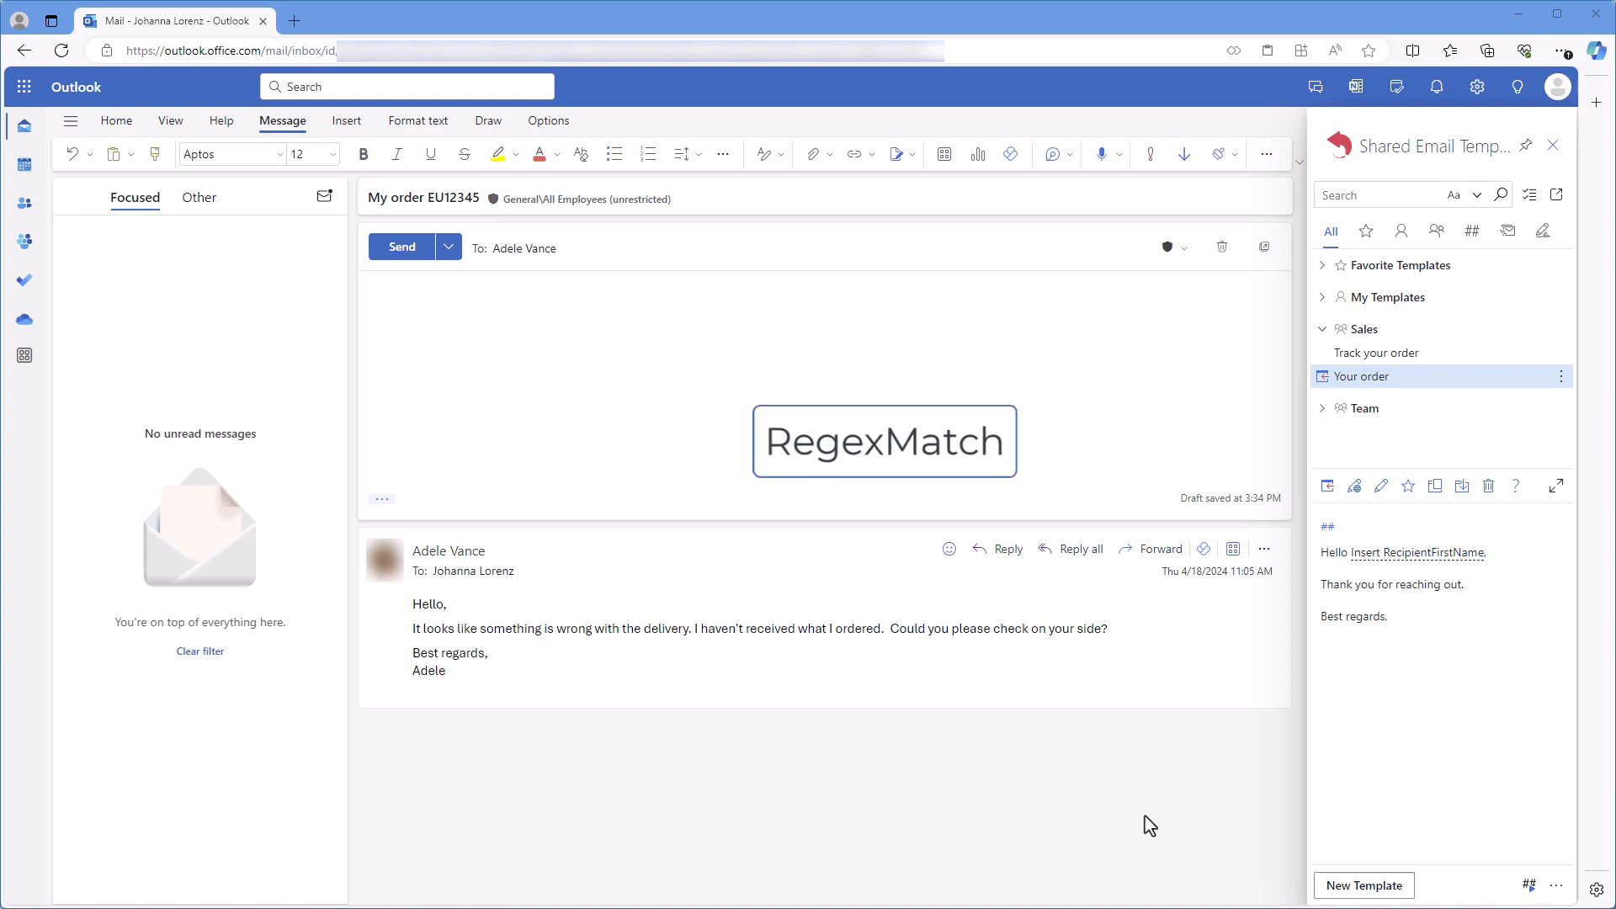
Step: Edit the "Your order" template and add a RegexMatch macro after "Thank you for reaching out."
{"action": "left_click", "coordinate": [1381, 489]}
{"action": "left_click", "coordinate": [1492, 505]}
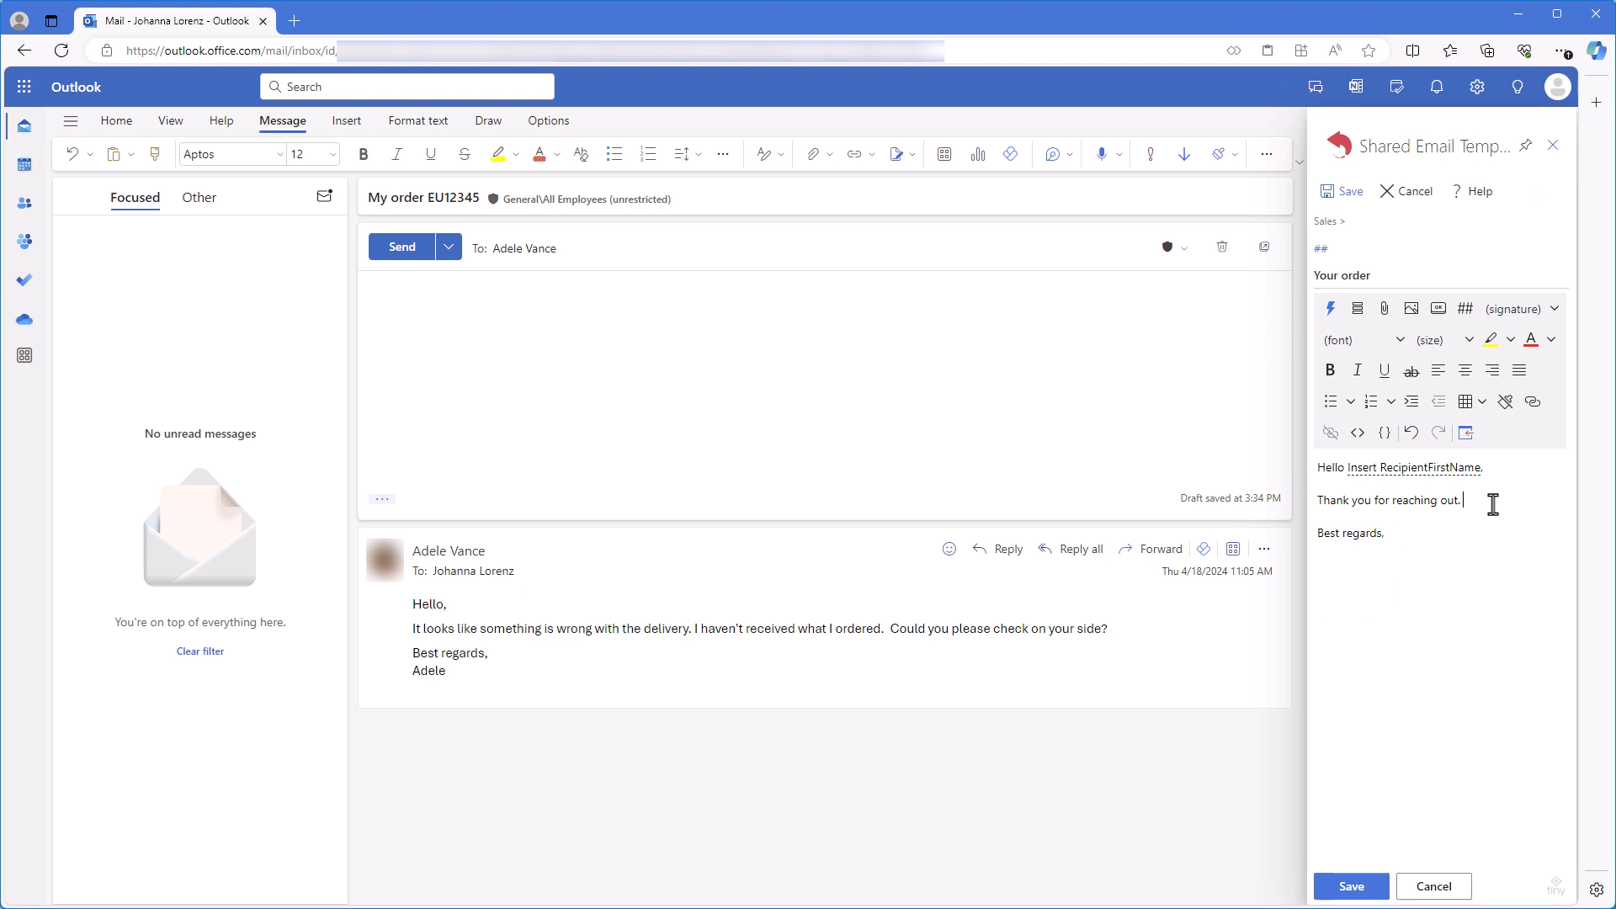
{"action": "left_click", "coordinate": [1330, 312]}
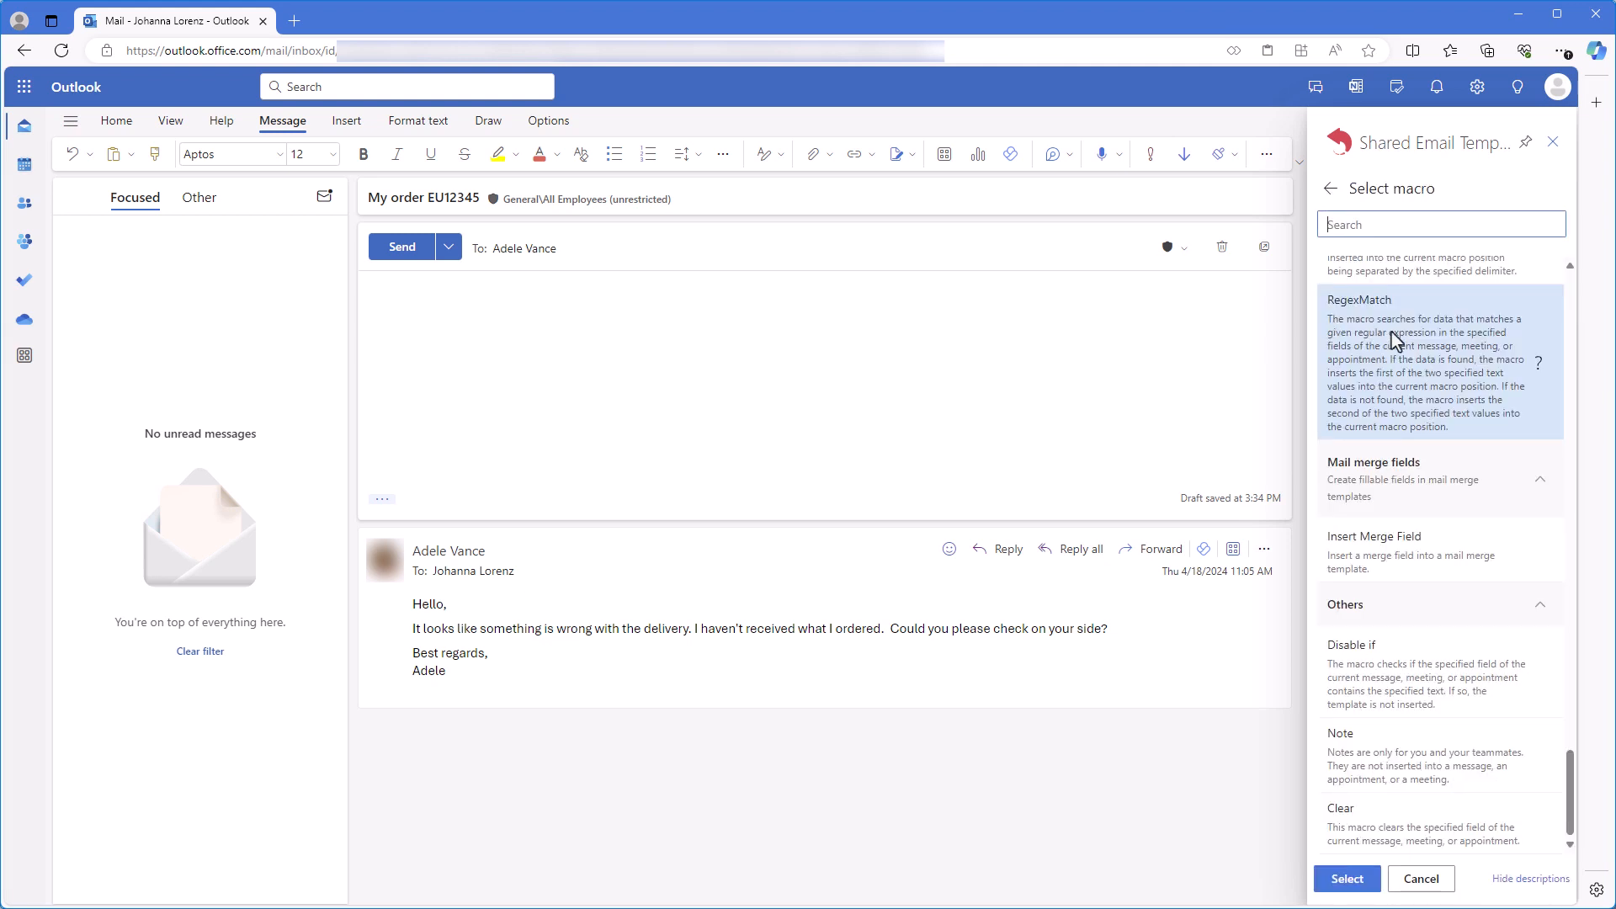
{"action": "double_click", "coordinate": [1424, 364]}
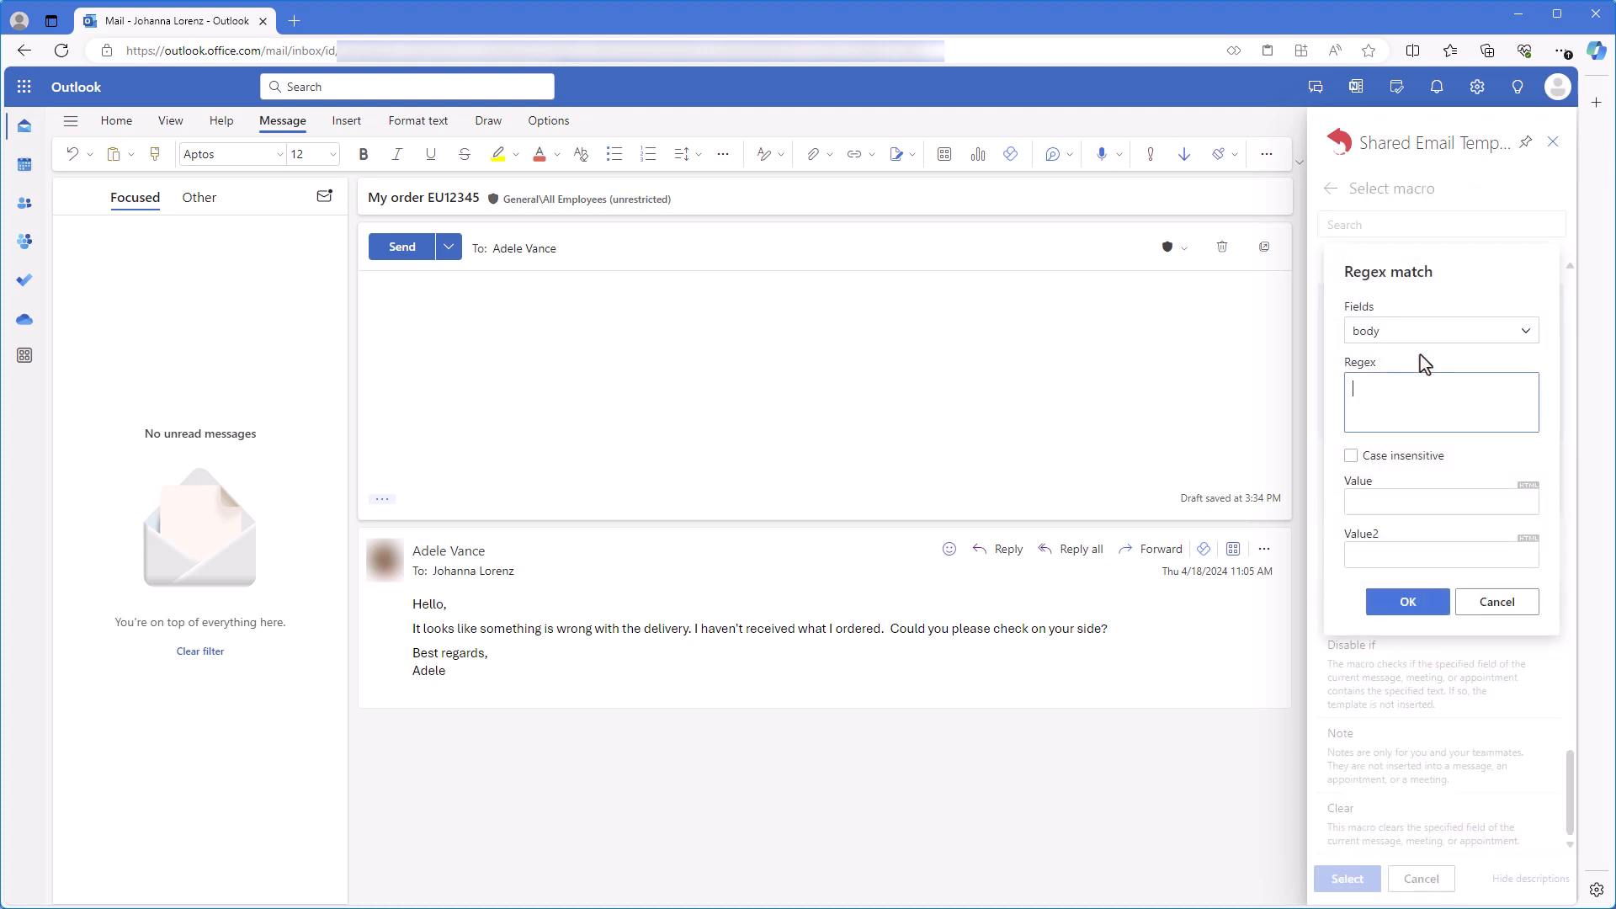
Step: Make the macro search the body and subject fields for the regular expression \b[A-Z]{2,3}[0-9]{5}\b
{"action": "left_click", "coordinate": [1526, 335]}
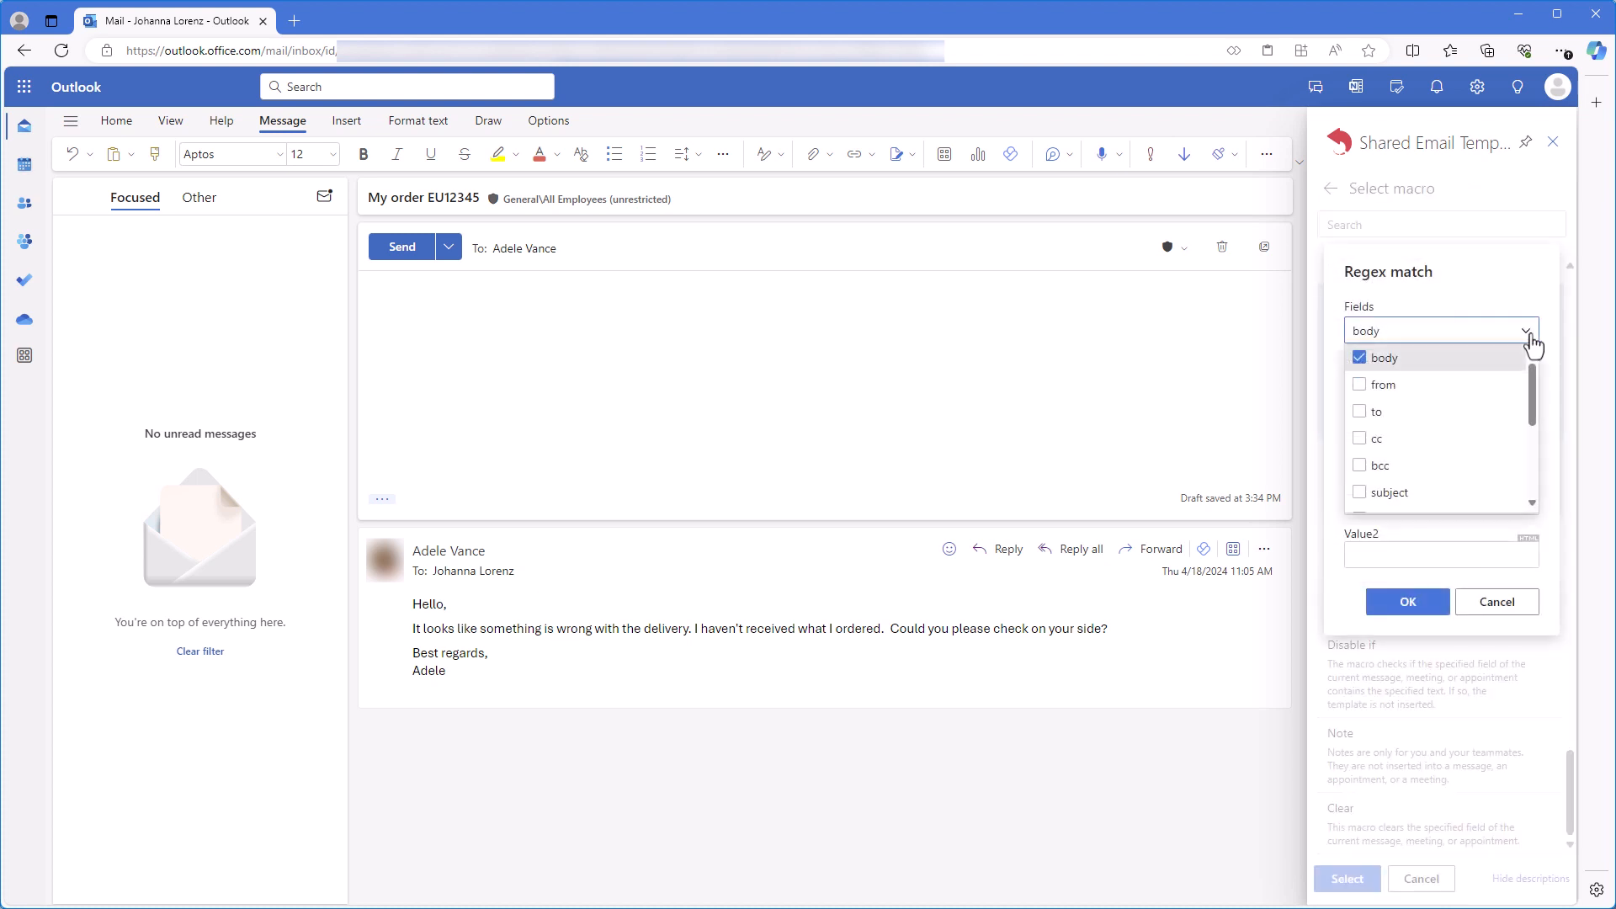
{"action": "left_click", "coordinate": [1362, 495]}
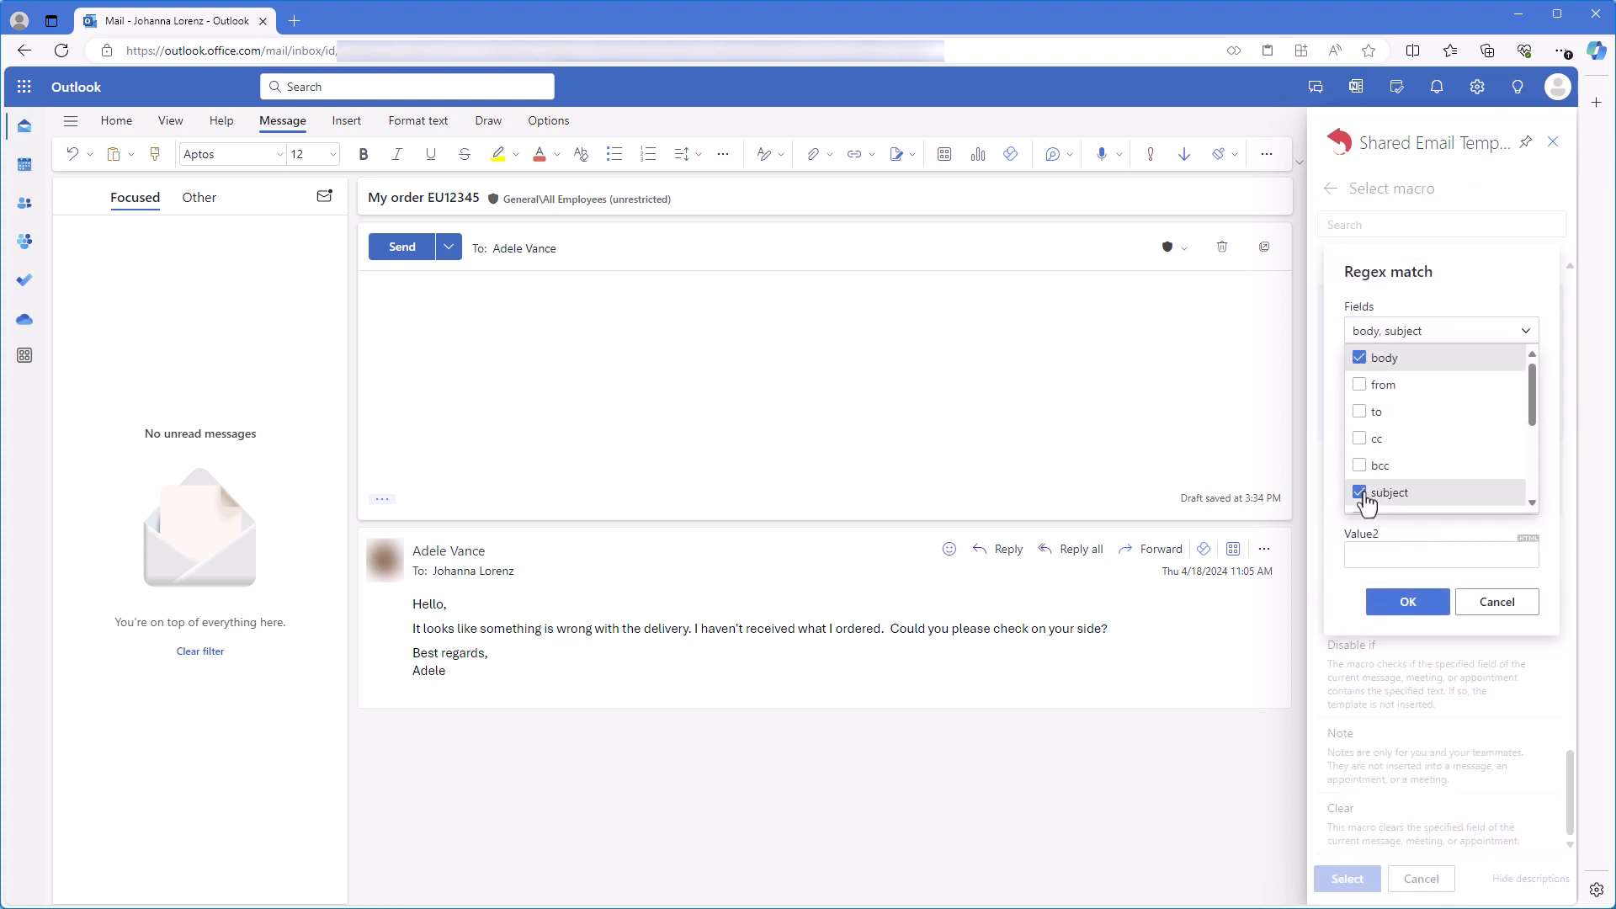
{"action": "left_click", "coordinate": [1518, 301]}
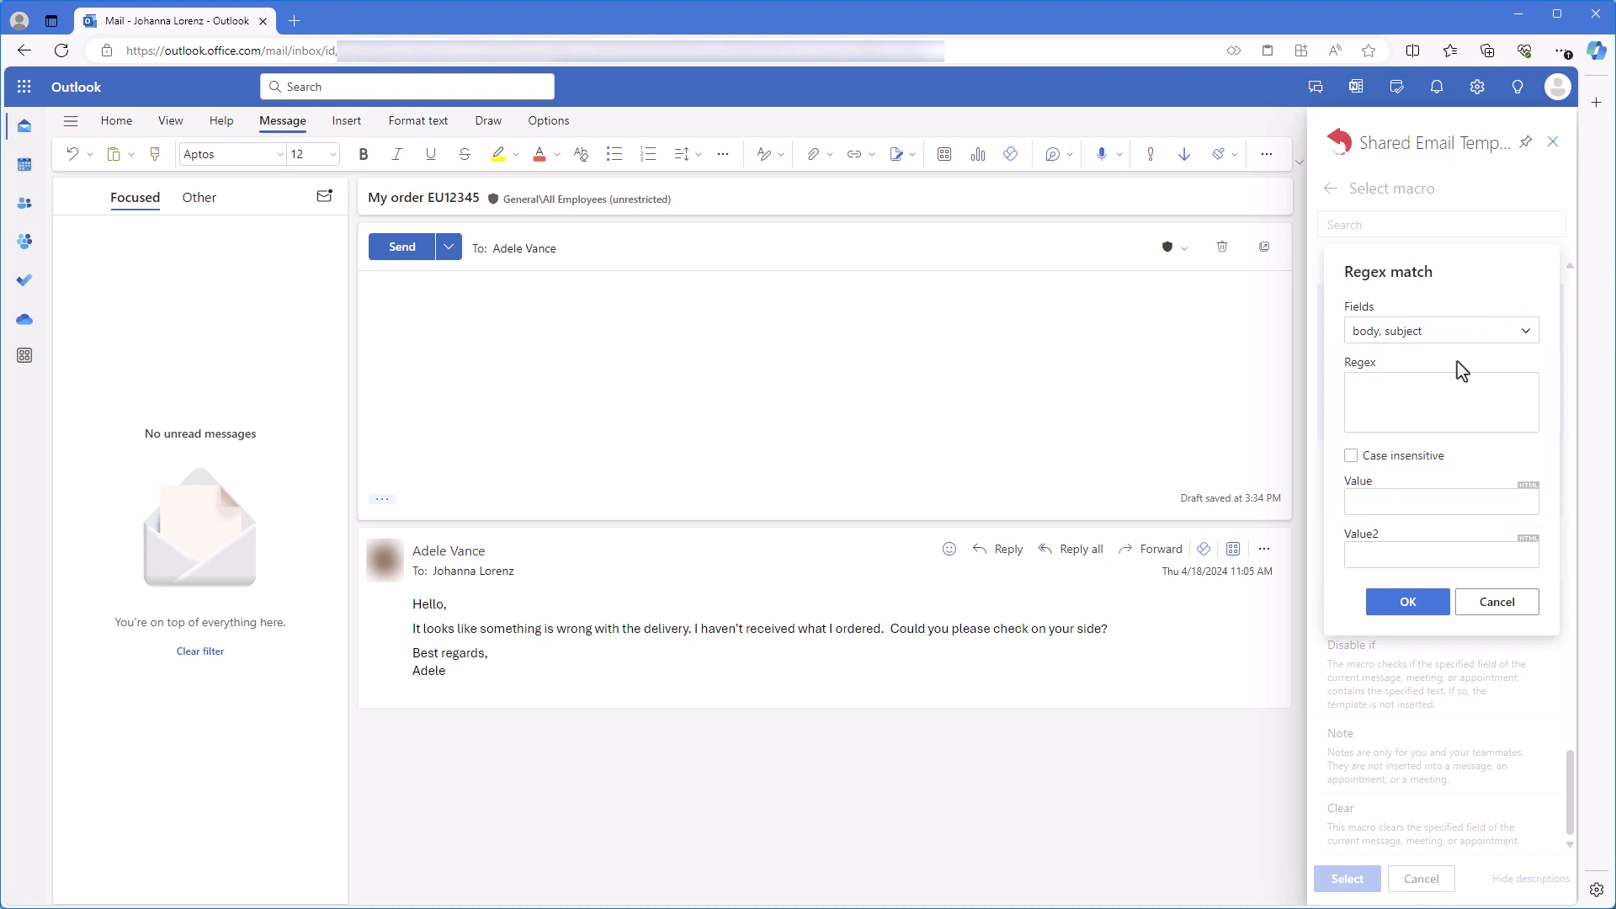
{"action": "left_click", "coordinate": [1438, 393]}
{"action": "type", "text": "\\b[A-Z]{2,3}[0-9]{5}\\b"}
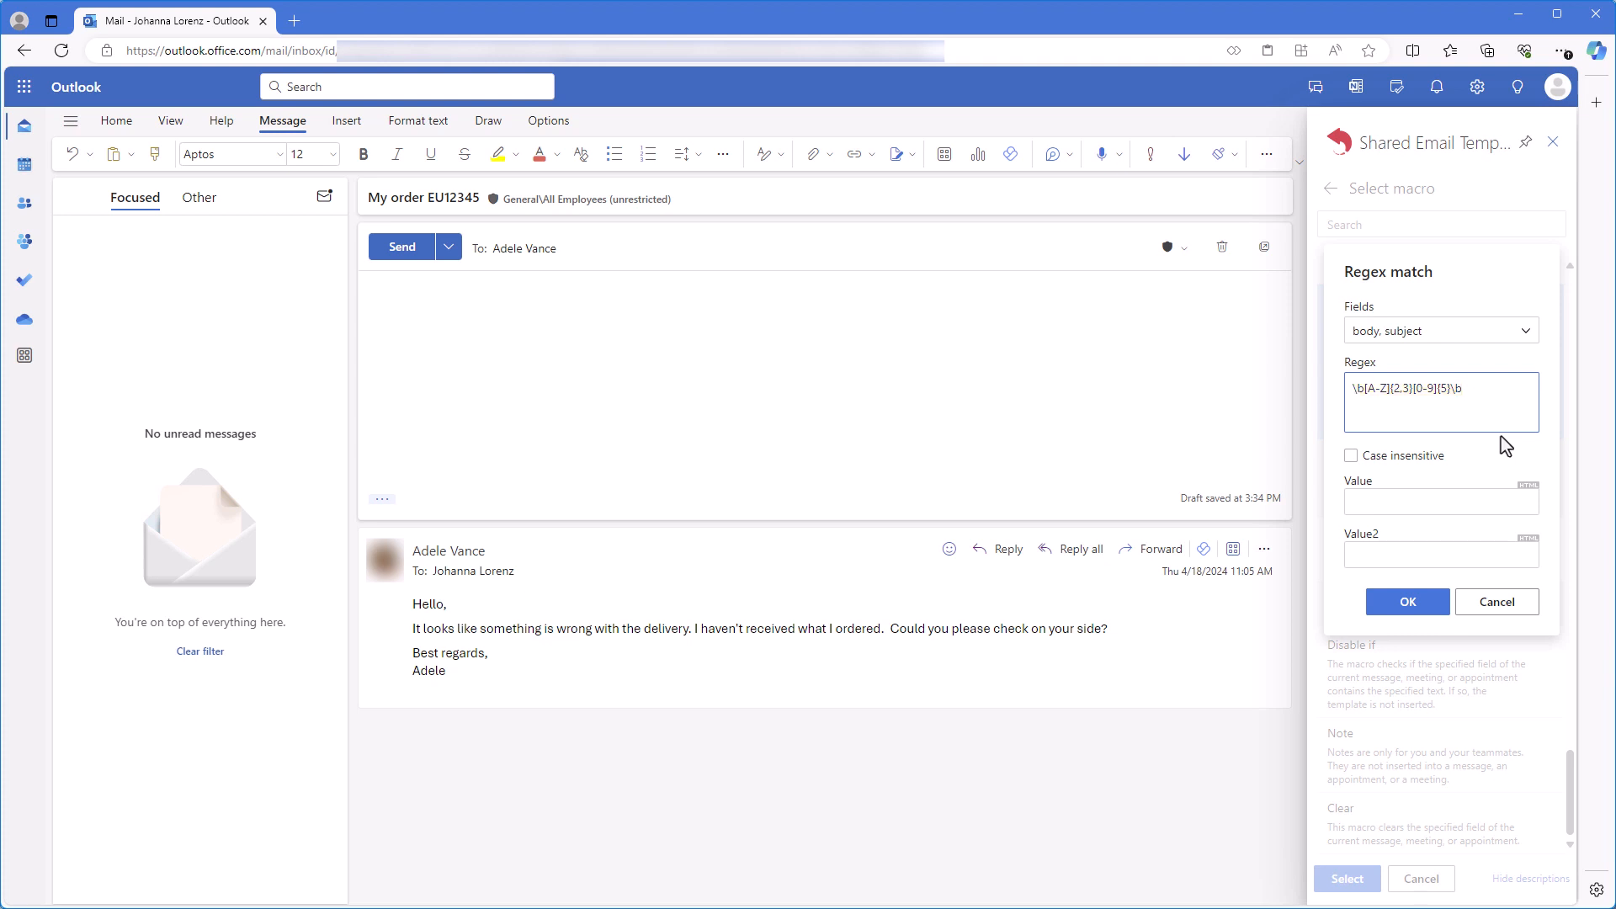
Step: Set the macro's Value to "We'll get back to you soon." and Value2 to "Please let me know the order ID.", and confirm it
{"action": "left_click", "coordinate": [1480, 504]}
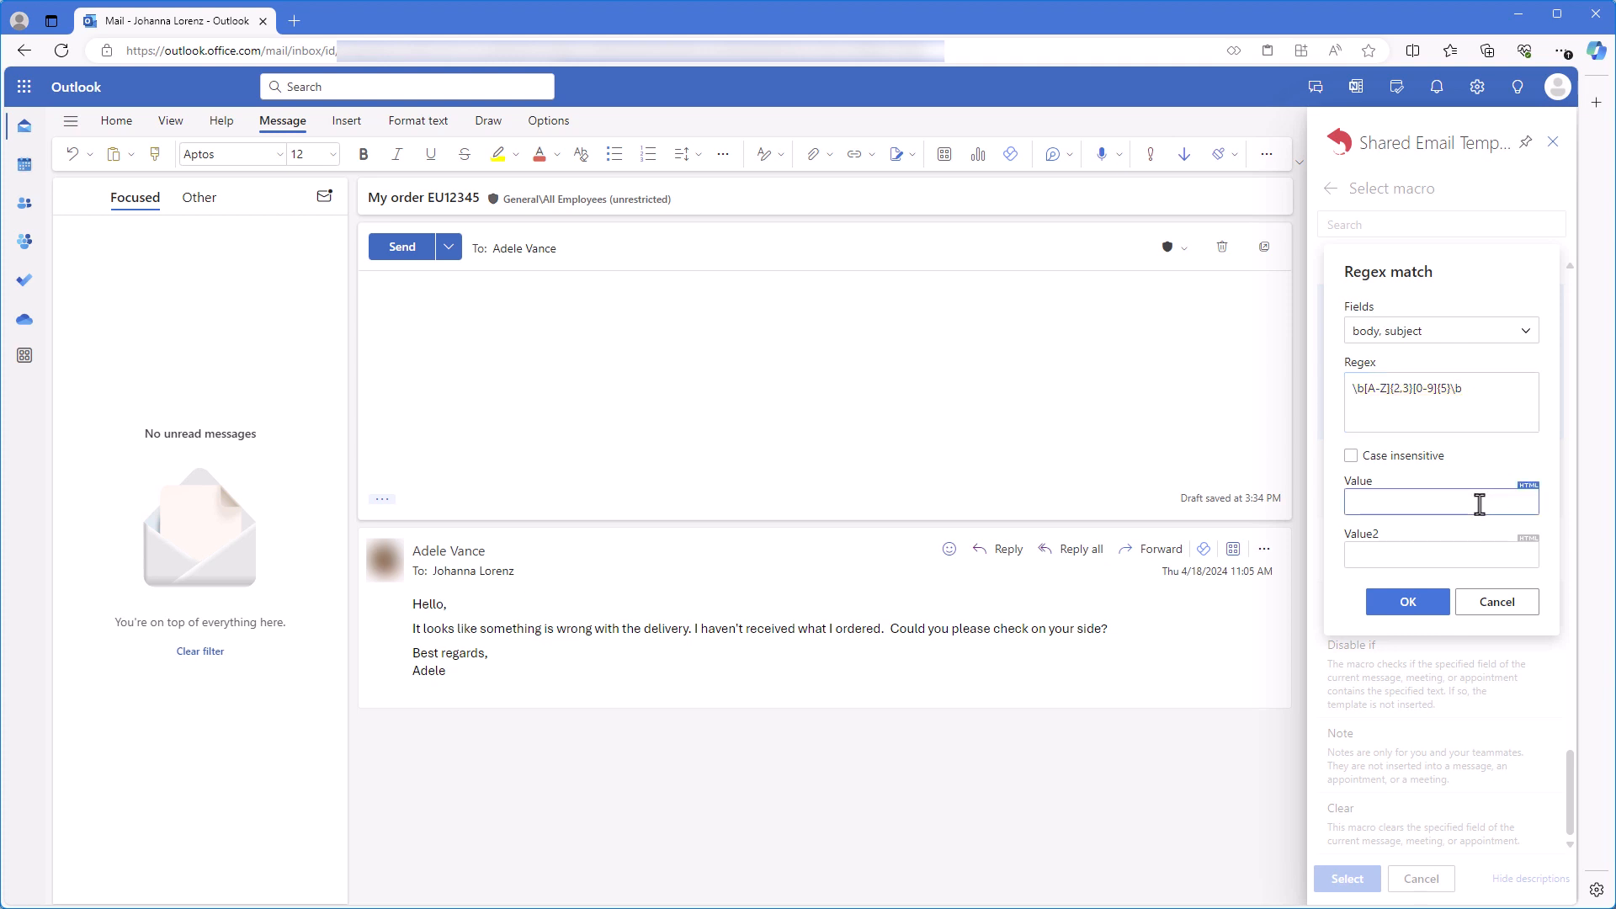
{"action": "type", "text": "We'll get back to you soon."}
{"action": "left_click", "coordinate": [1469, 553]}
{"action": "type", "text": "Plea"}
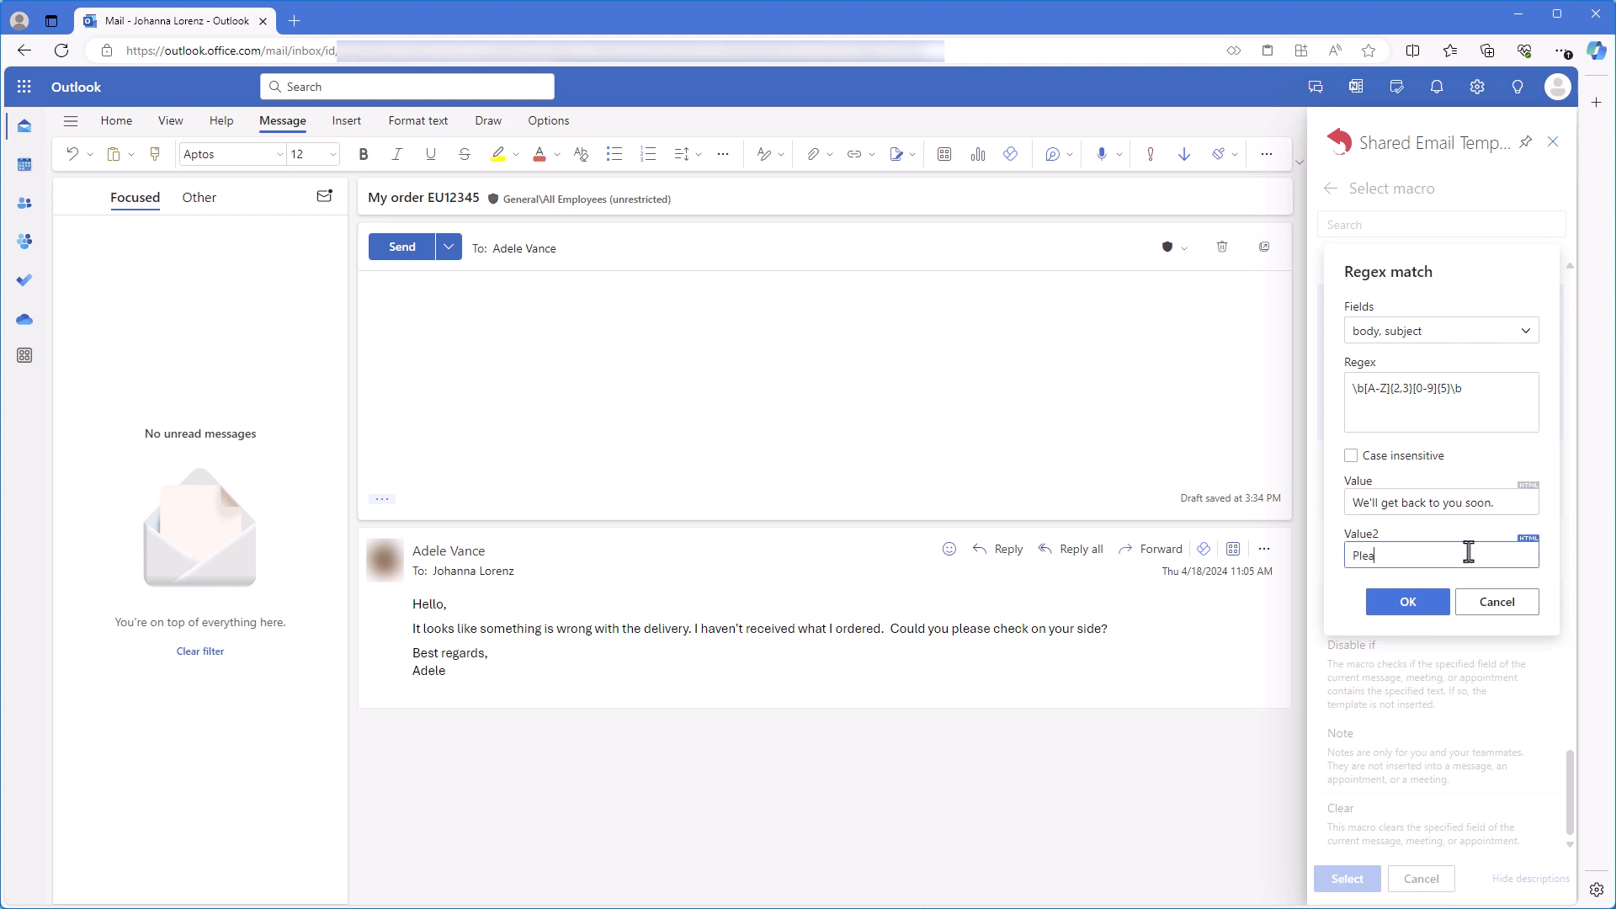
{"action": "type", "text": "se let me know the order ID."}
{"action": "left_click", "coordinate": [1407, 602]}
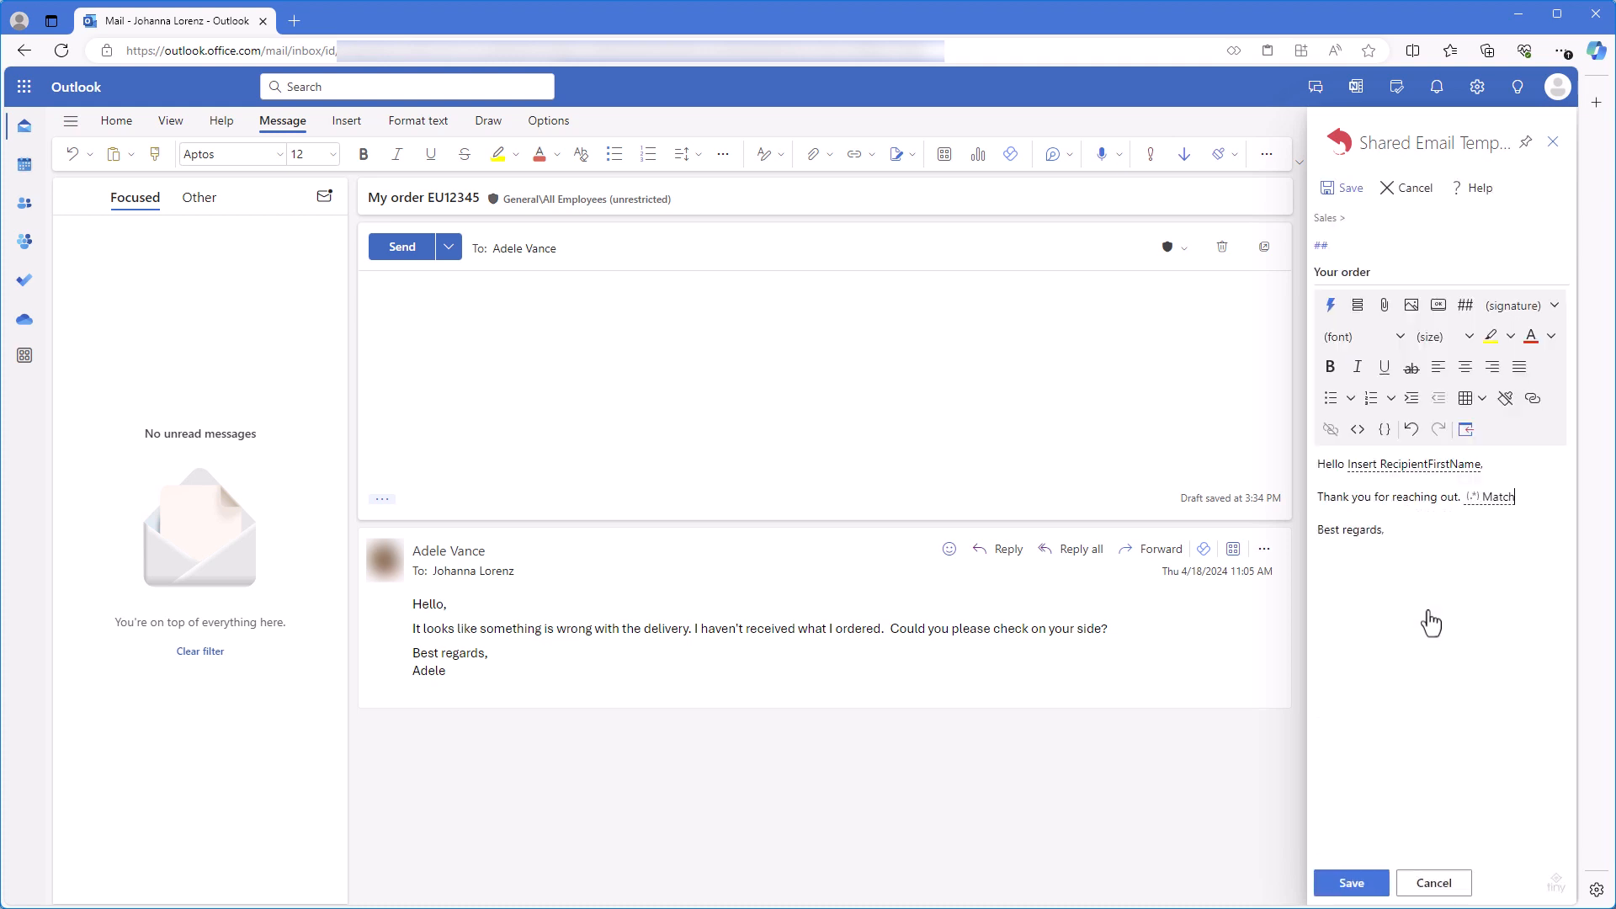
Step: Insert the edited "Your order" template into the reply with an order ID in its subject and check the macro's sentence
{"action": "left_click", "coordinate": [767, 478]}
{"action": "left_click_drag", "start_coordinate": [425, 197], "coordinate": [479, 197]}
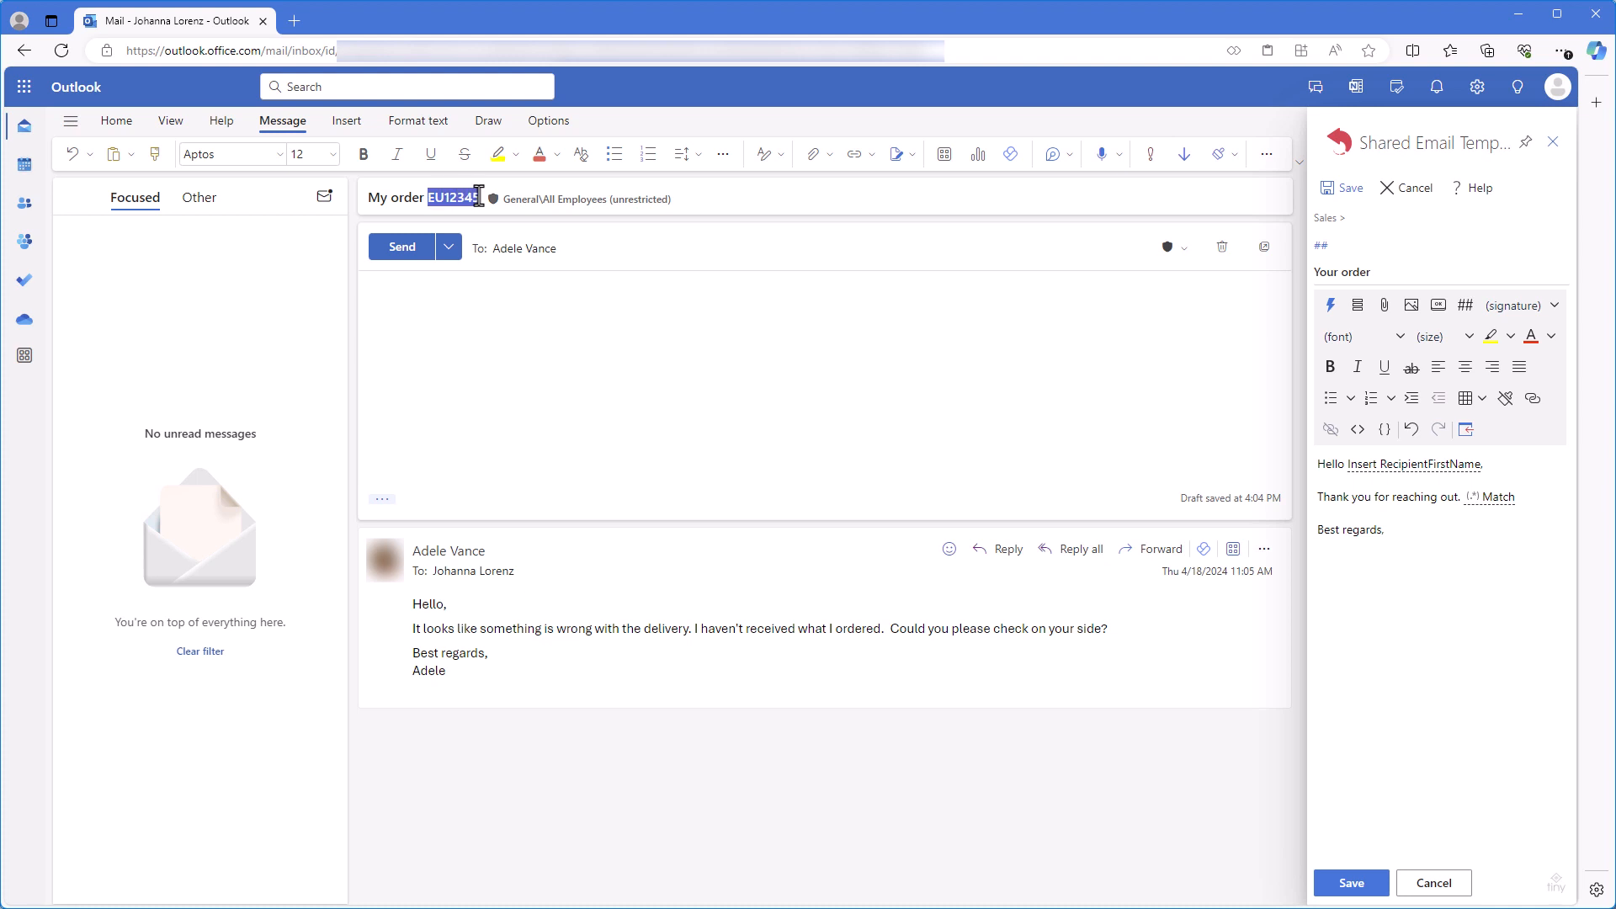
{"action": "left_click", "coordinate": [811, 386]}
{"action": "left_click", "coordinate": [1466, 429]}
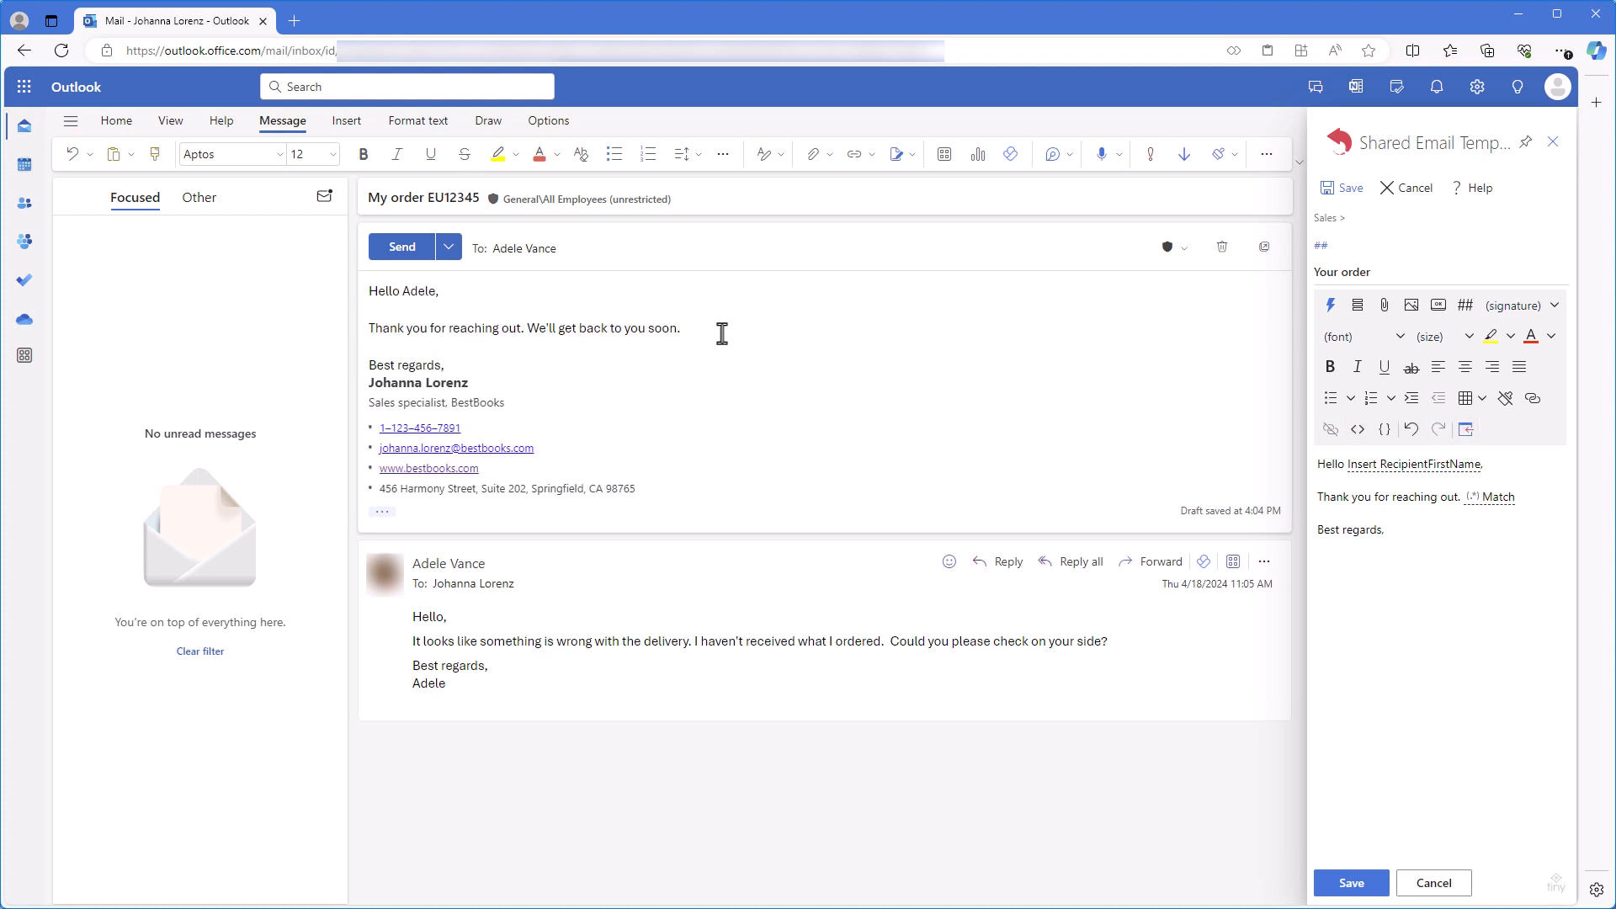
{"action": "left_click_drag", "start_coordinate": [683, 329], "coordinate": [527, 328]}
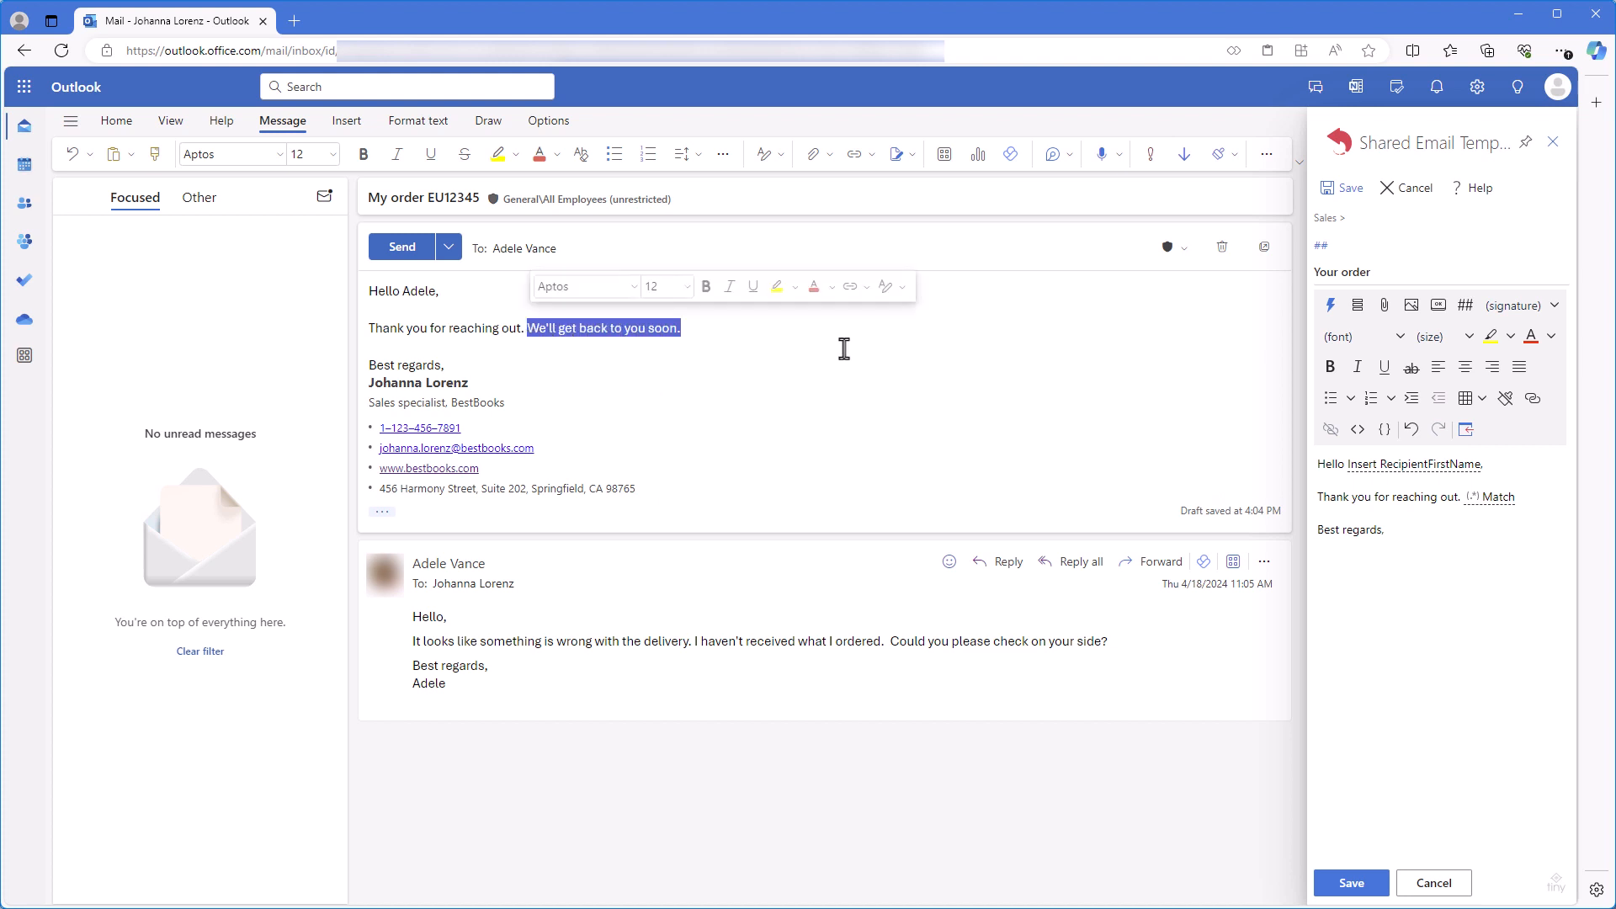
{"action": "left_click", "coordinate": [993, 414]}
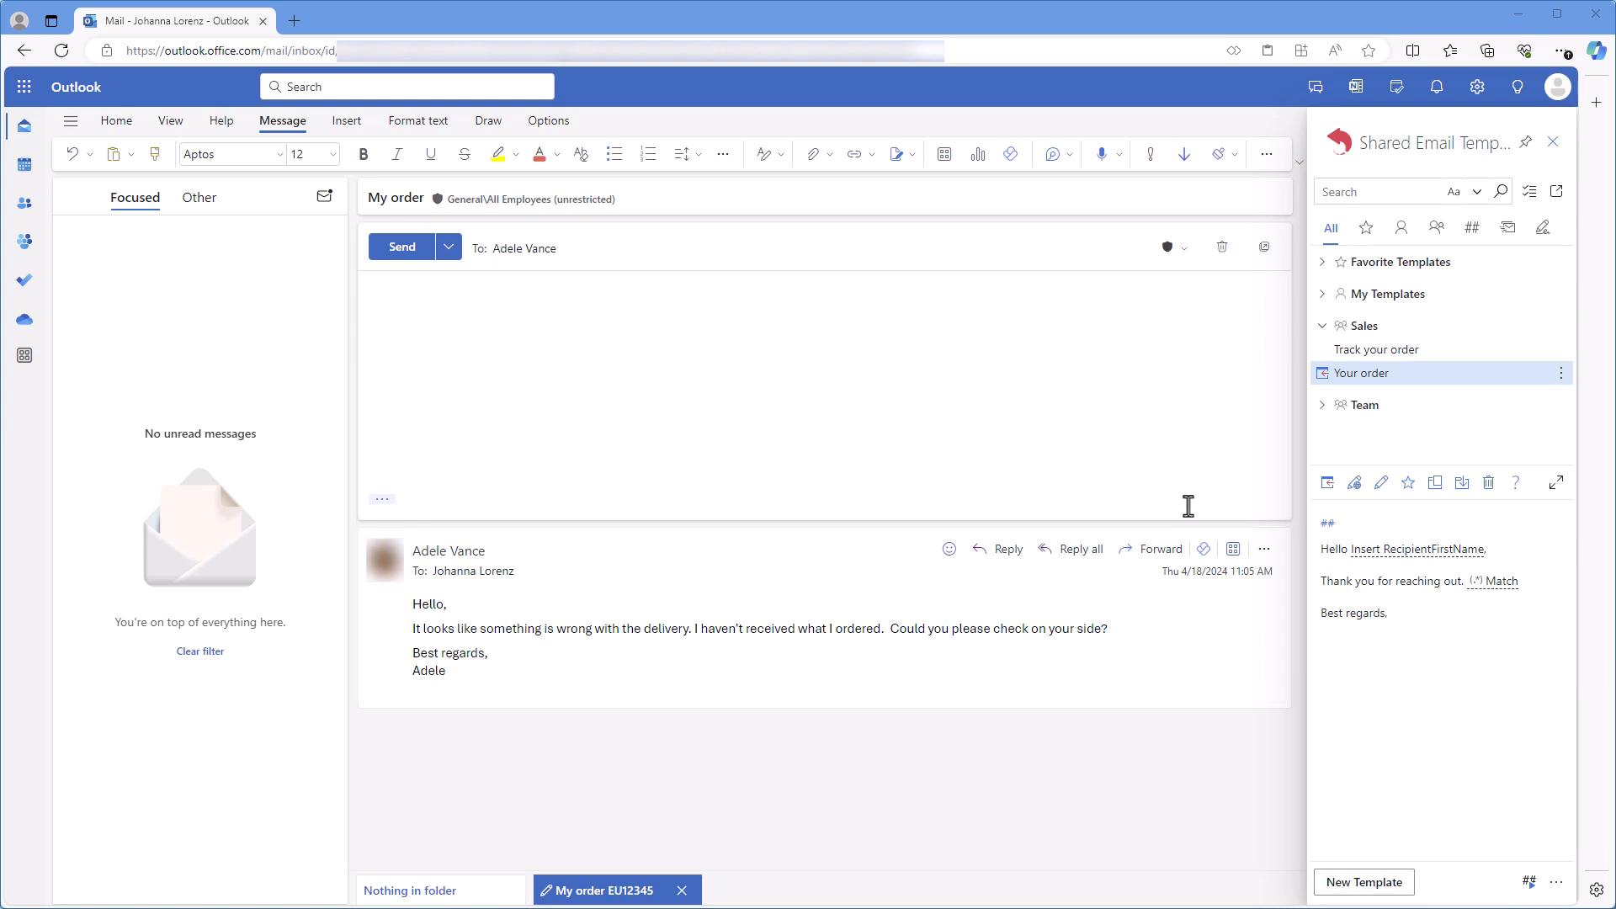
Step: Insert the "Your order" template into the "My order" reply without an order ID and check the macro's sentence
{"action": "left_click", "coordinate": [1329, 488]}
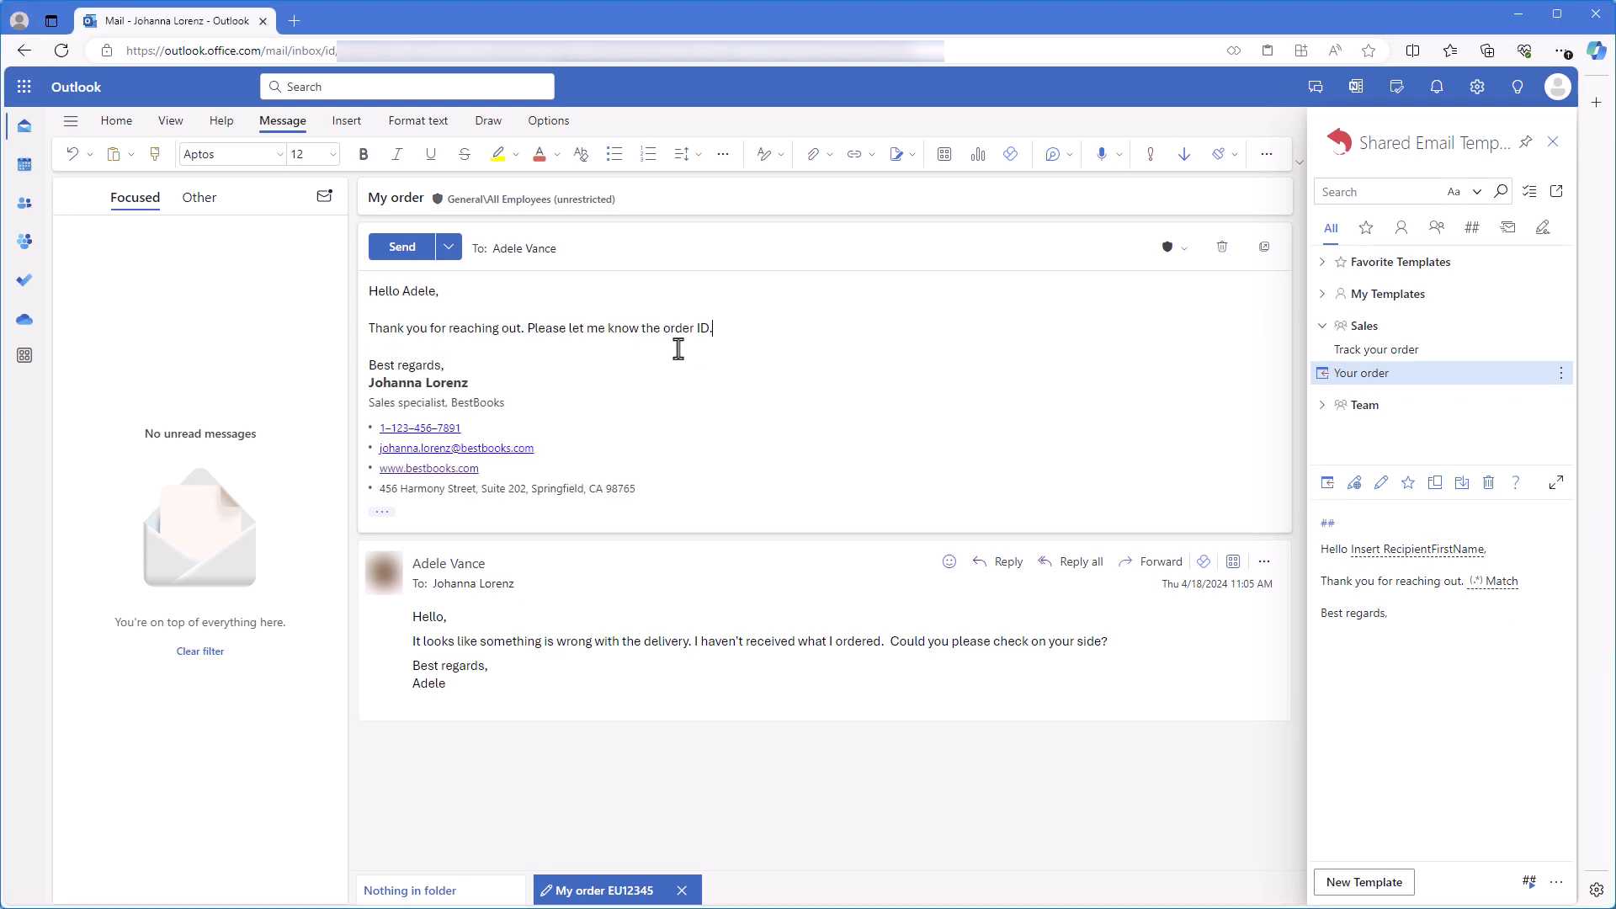
{"action": "left_click", "coordinate": [530, 335], "text": "shift"}
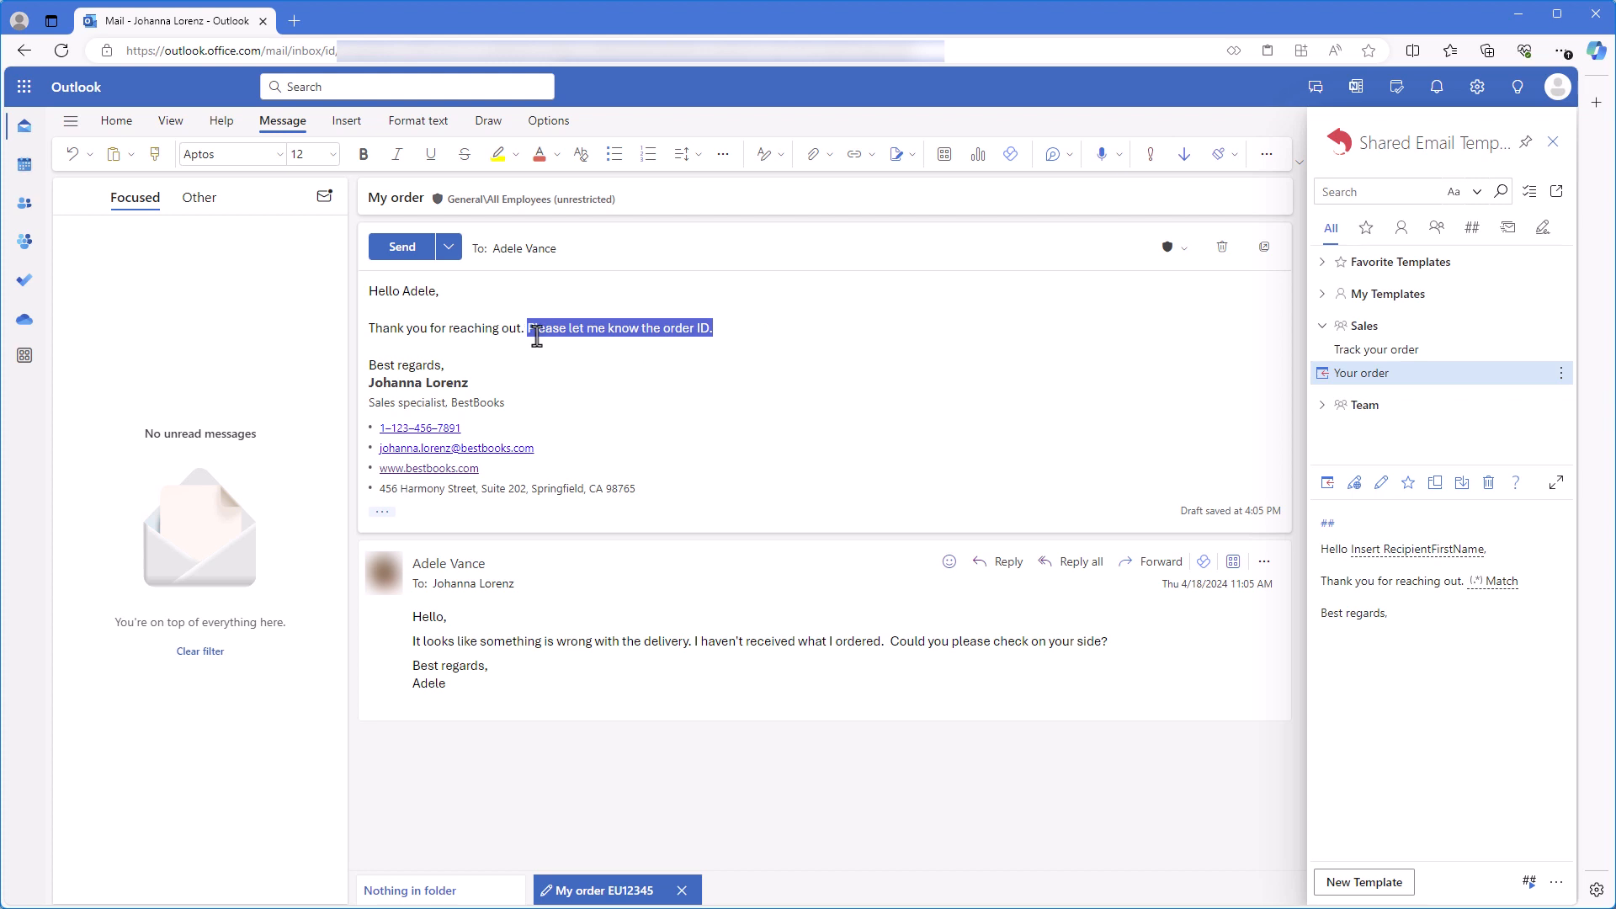
{"action": "left_click", "coordinate": [919, 390]}
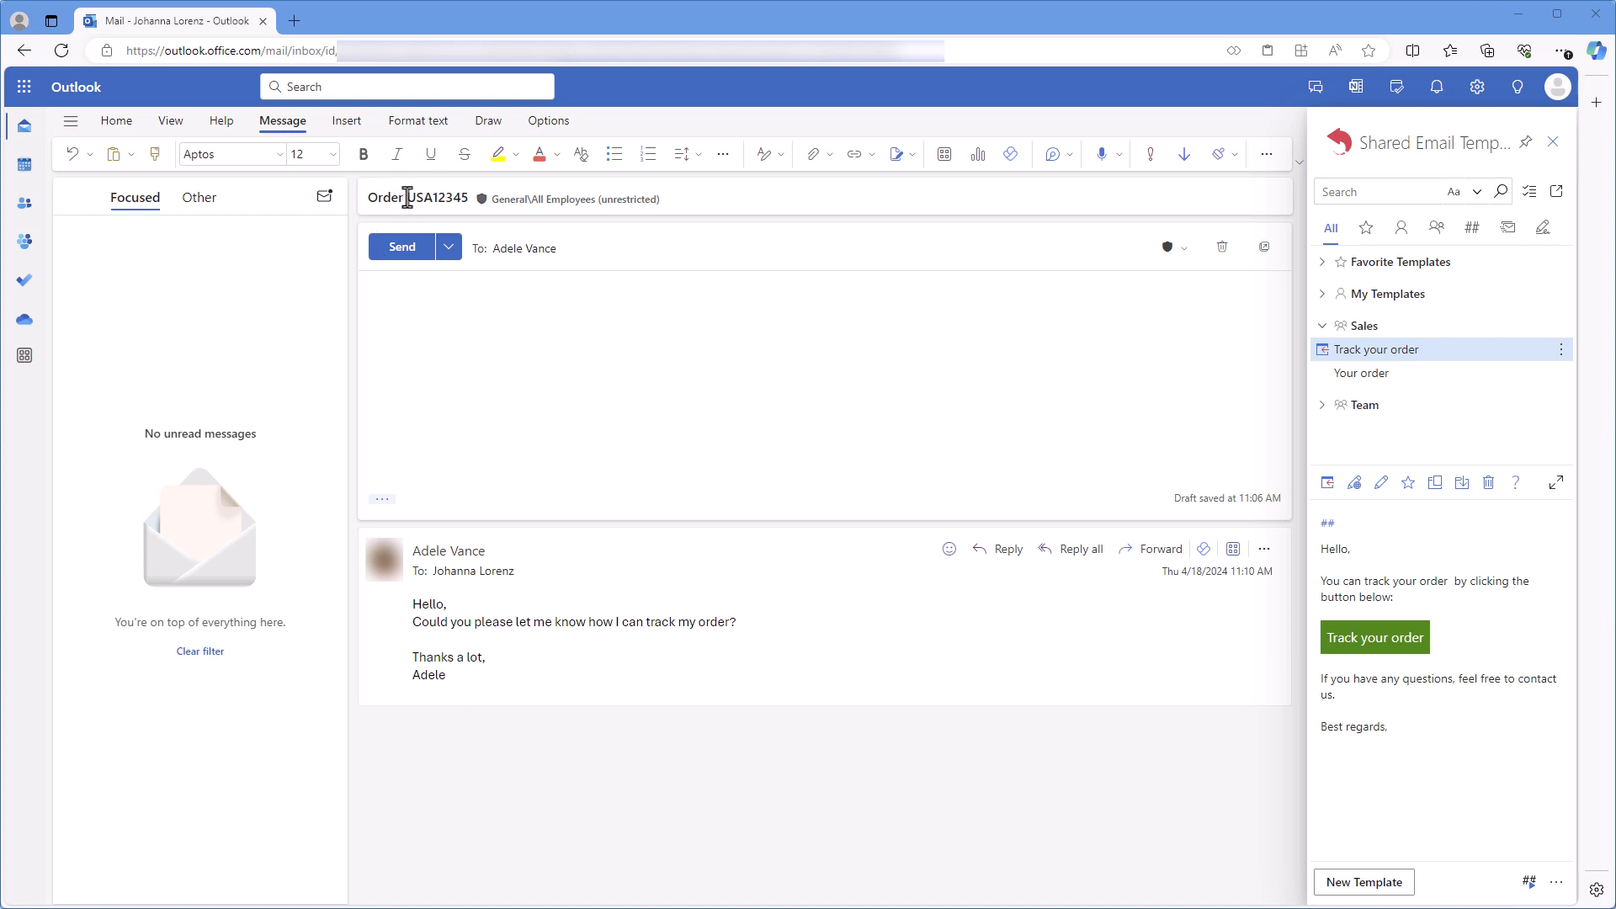
Step: Edit the "Track your order" template and add a RegexExtract macro after "You can track your order"
{"action": "left_click_drag", "start_coordinate": [406, 199], "coordinate": [472, 202]}
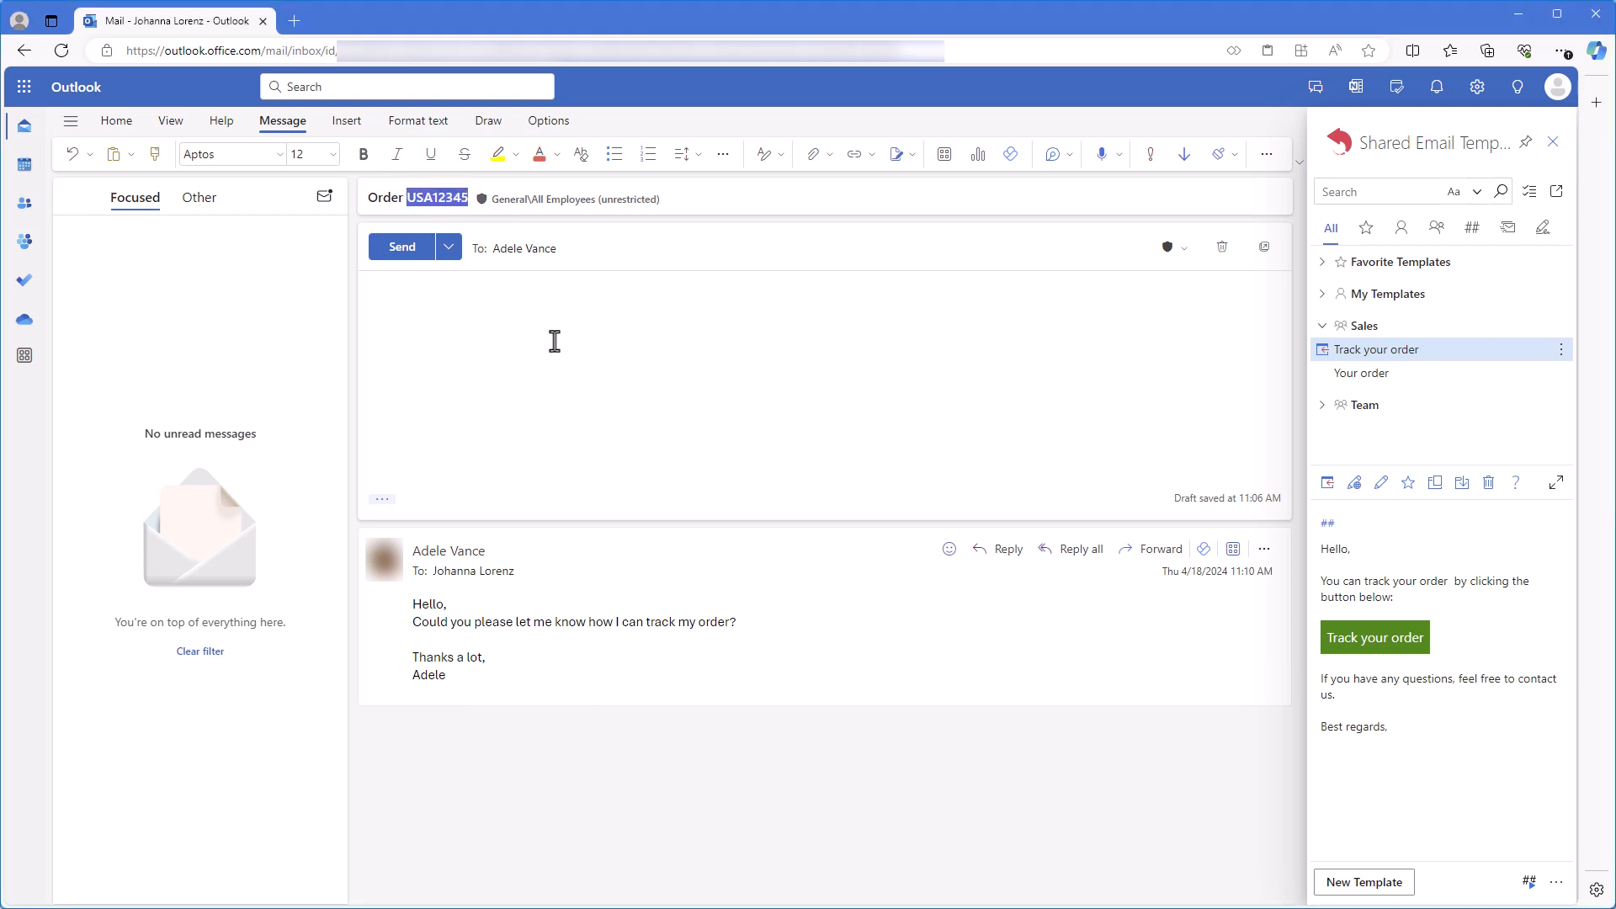
{"action": "left_click", "coordinate": [626, 409]}
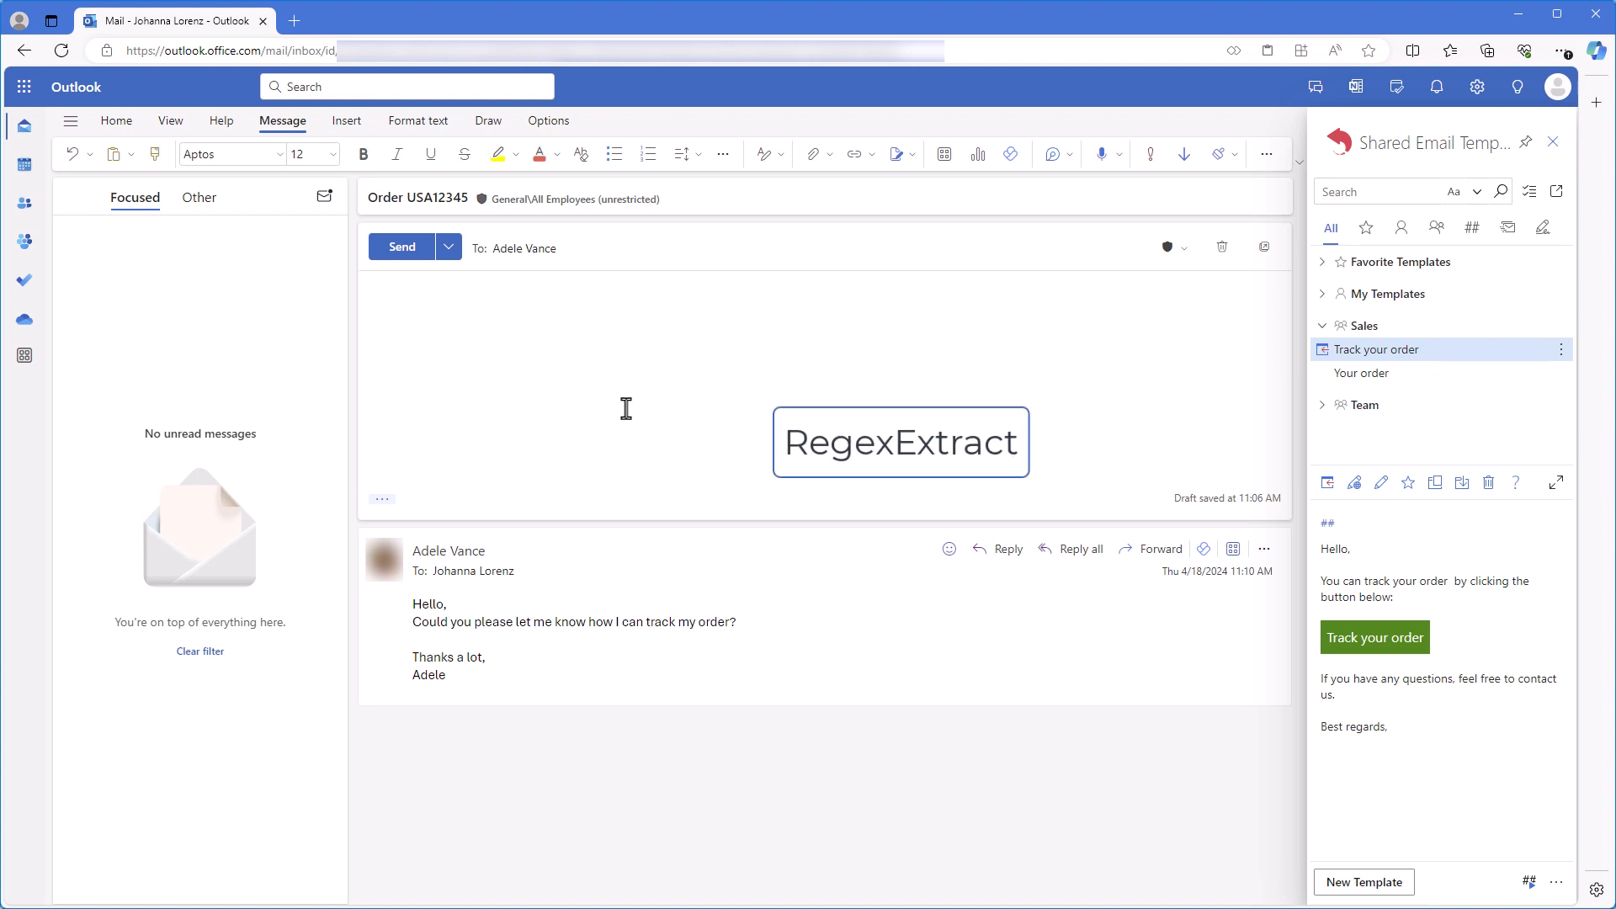
{"action": "left_click", "coordinate": [1382, 484]}
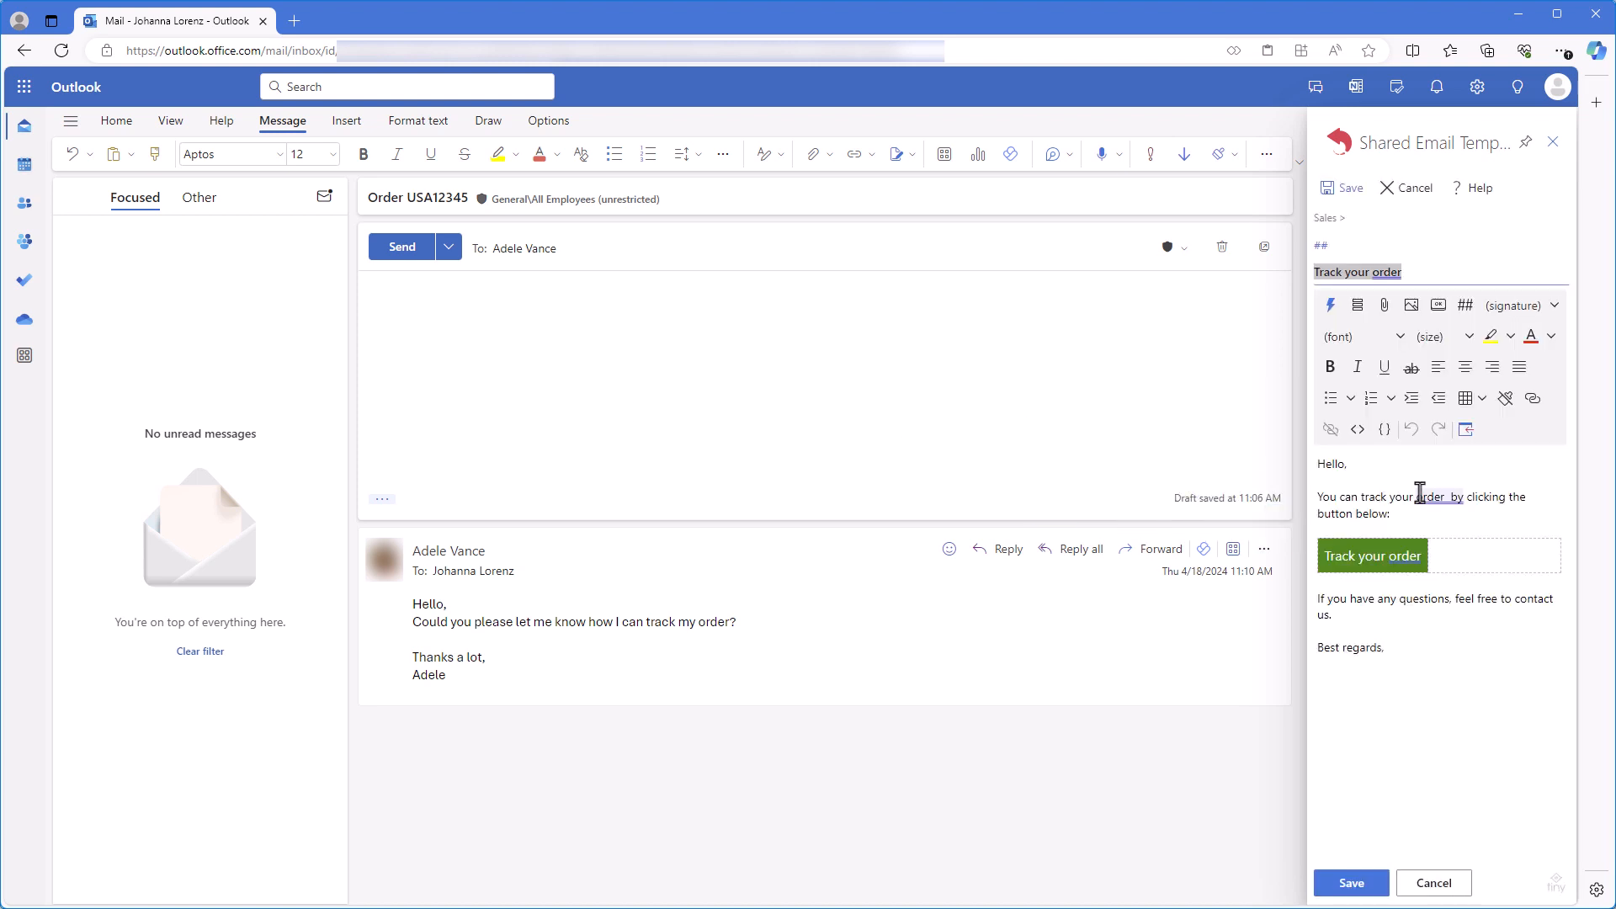
{"action": "left_click", "coordinate": [1448, 498]}
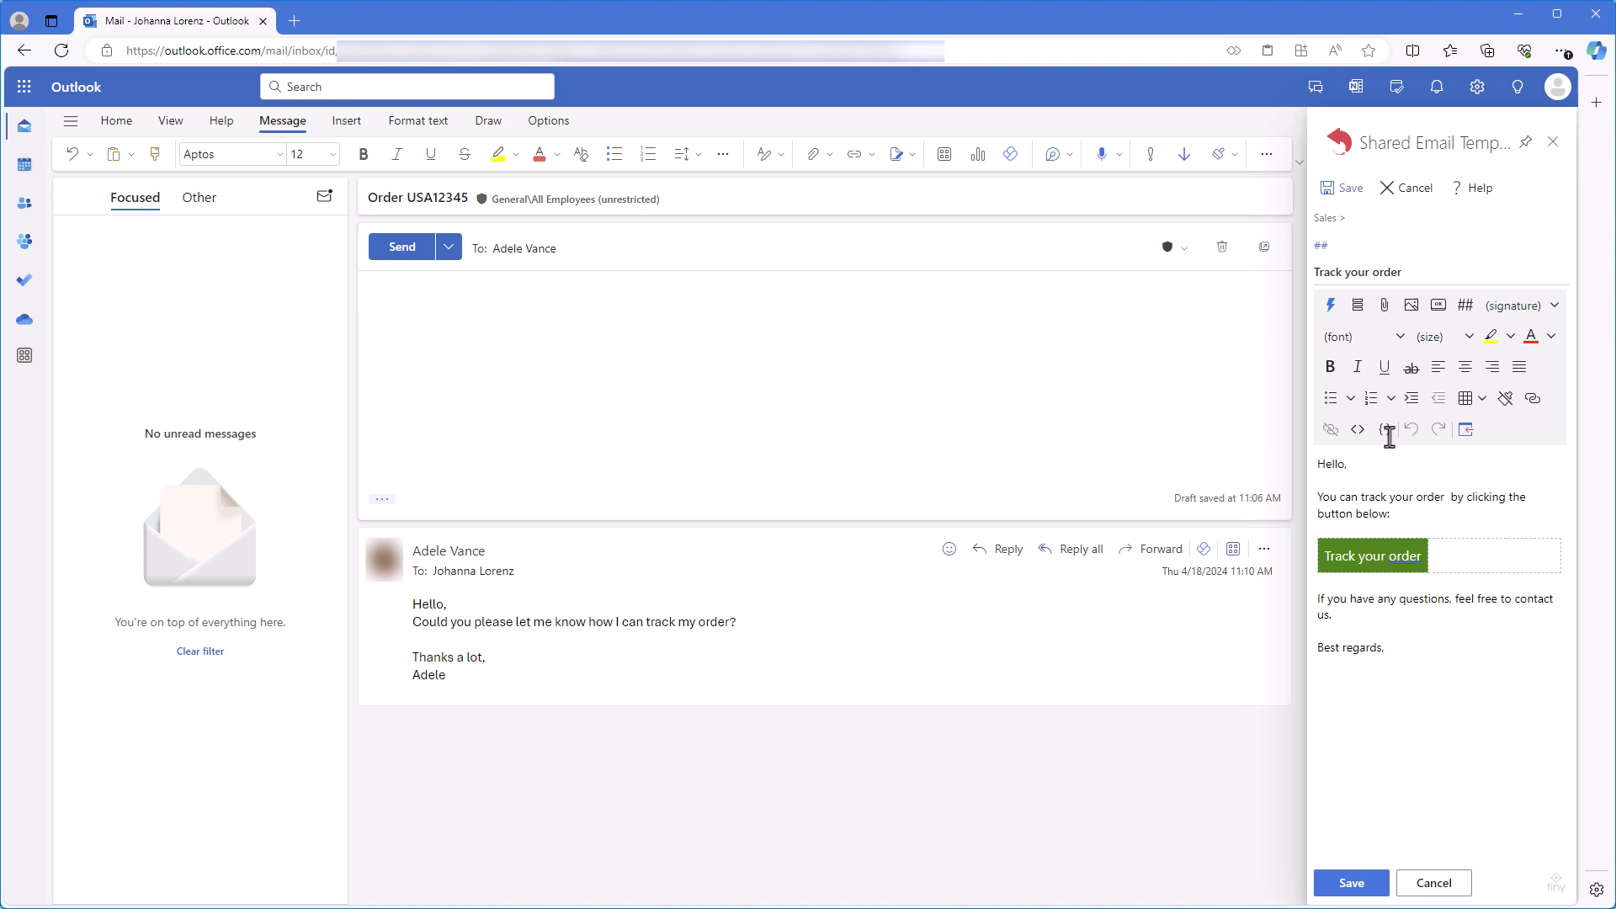
{"action": "left_click", "coordinate": [1331, 308]}
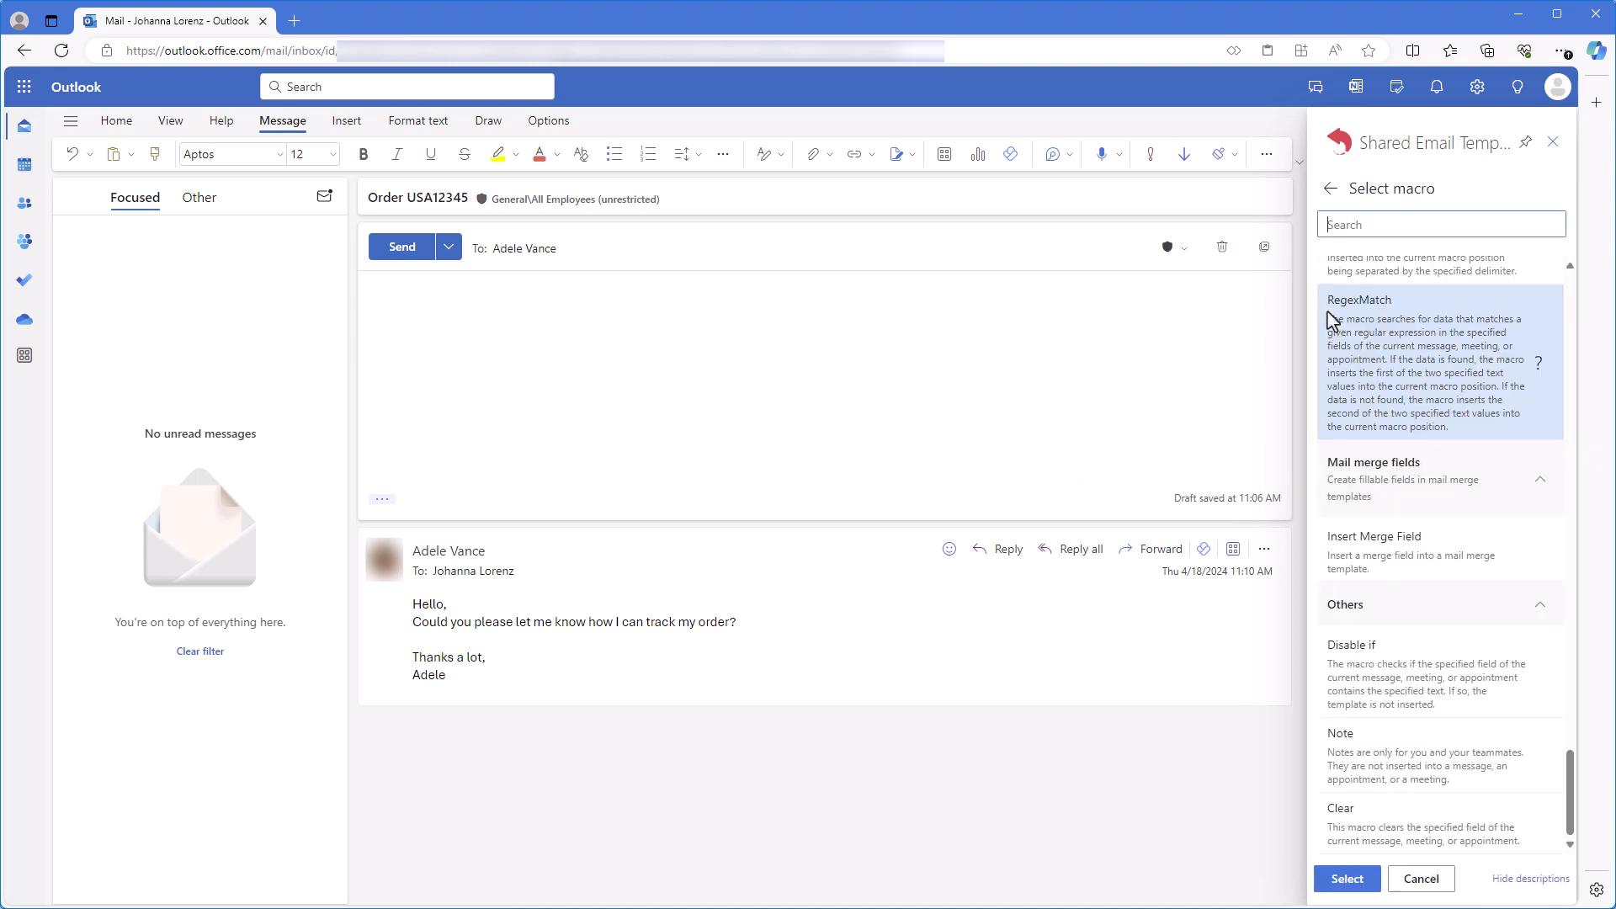
{"action": "scroll", "coordinate": [1429, 376], "scroll_direction": "up", "scroll_amount": 2}
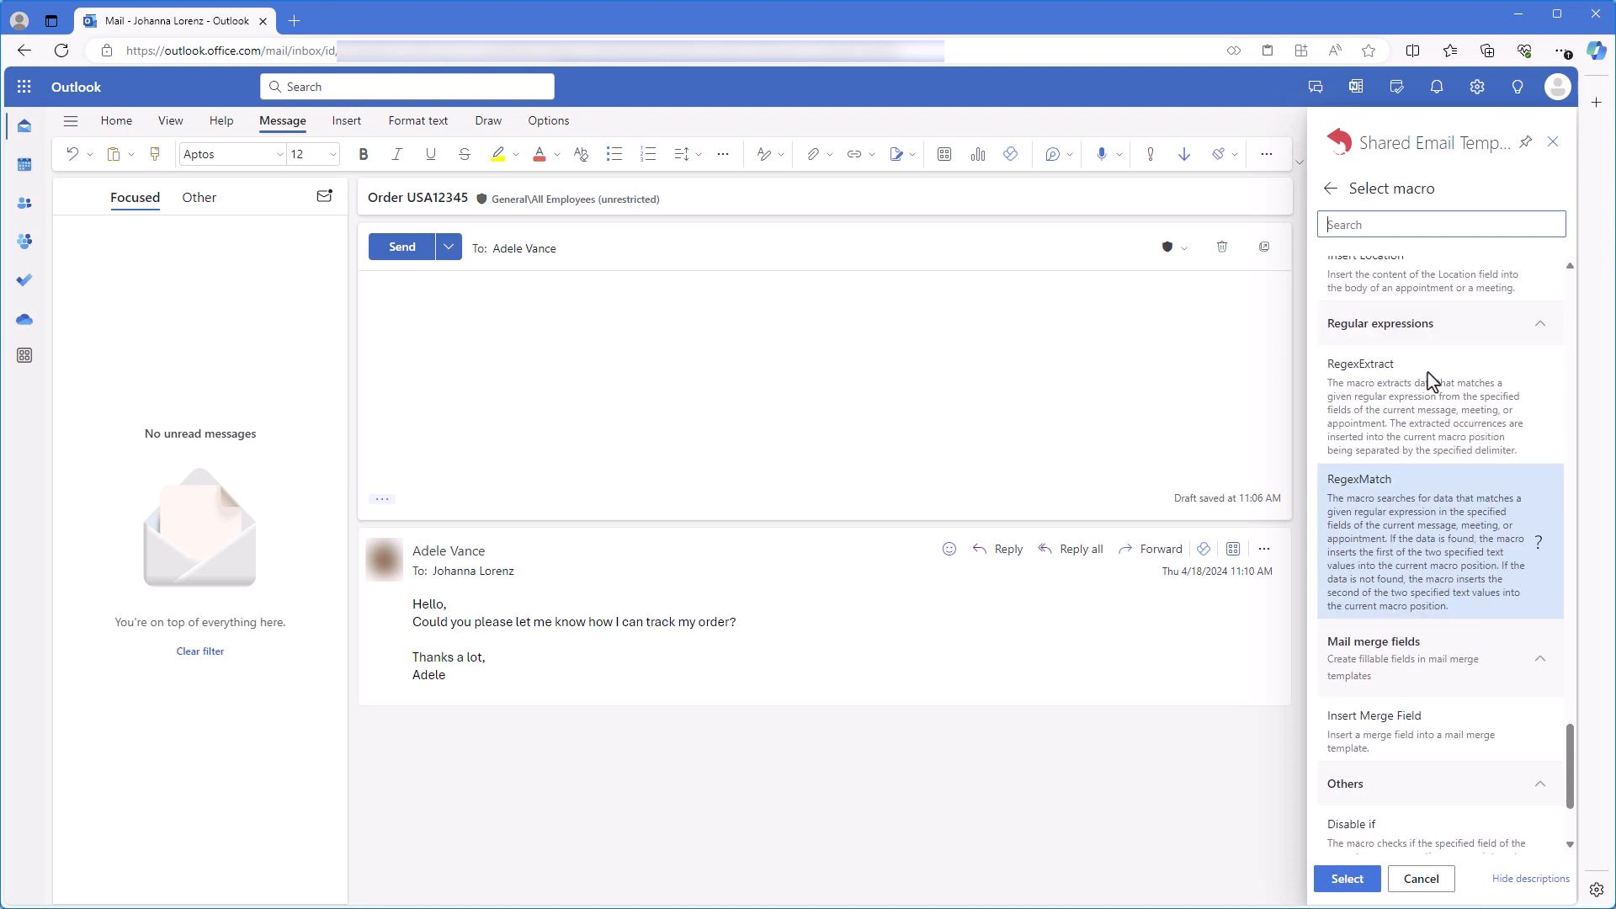
{"action": "double_click", "coordinate": [1459, 424]}
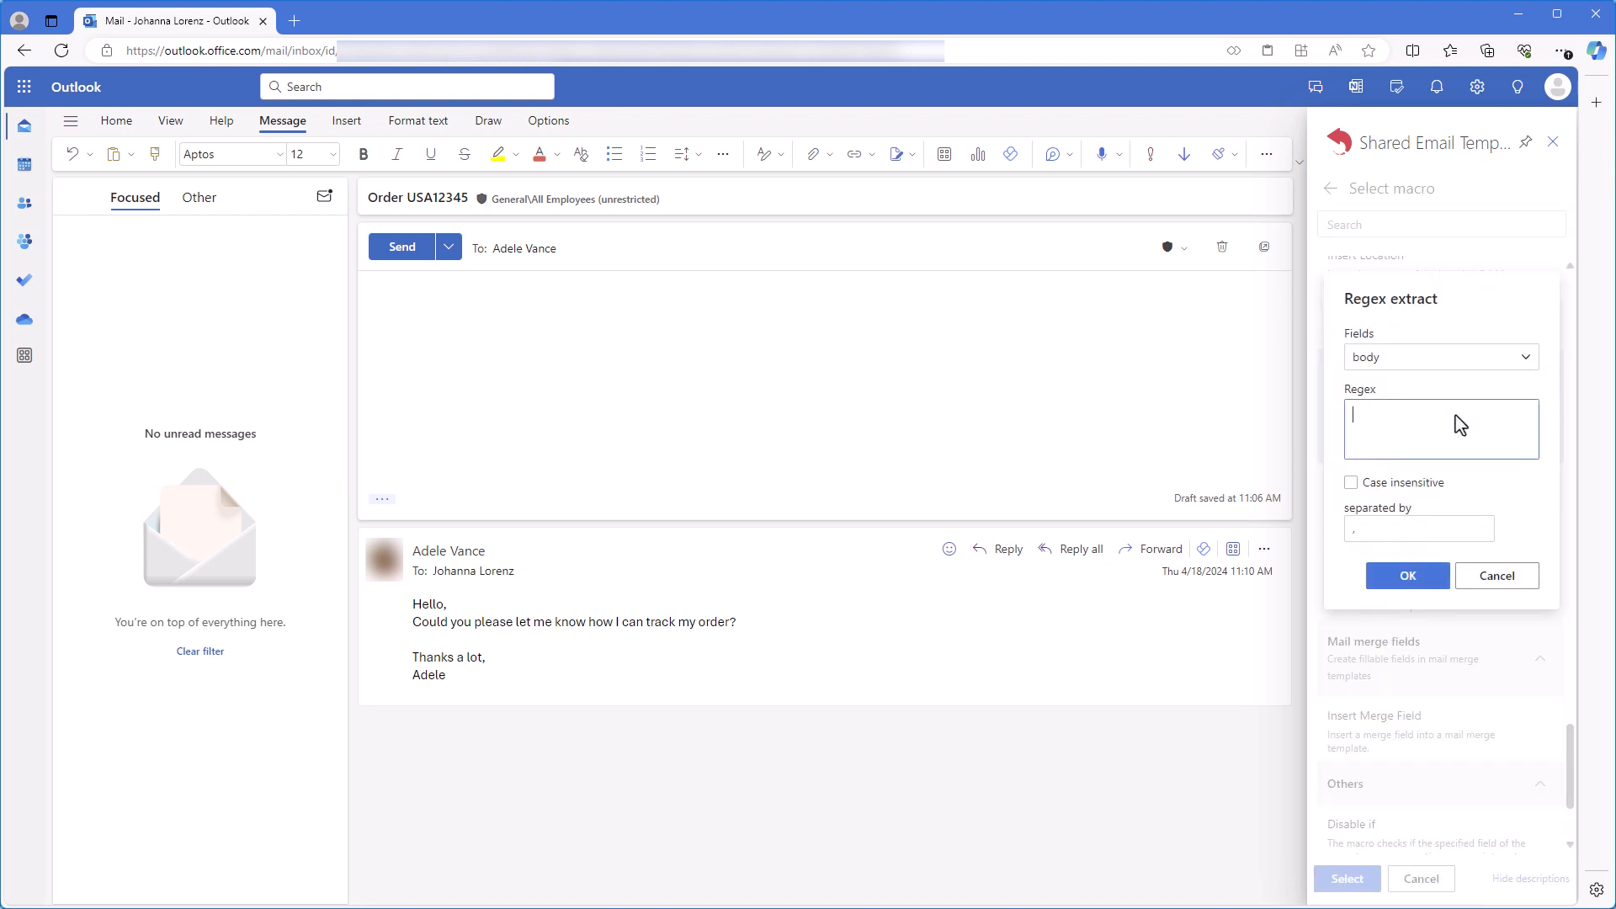
Step: Make the macro extract matches of \b[A-Z]{2,3}[0-9]{5}\b from the body and subject fields, and confirm it
{"action": "left_click", "coordinate": [1524, 365]}
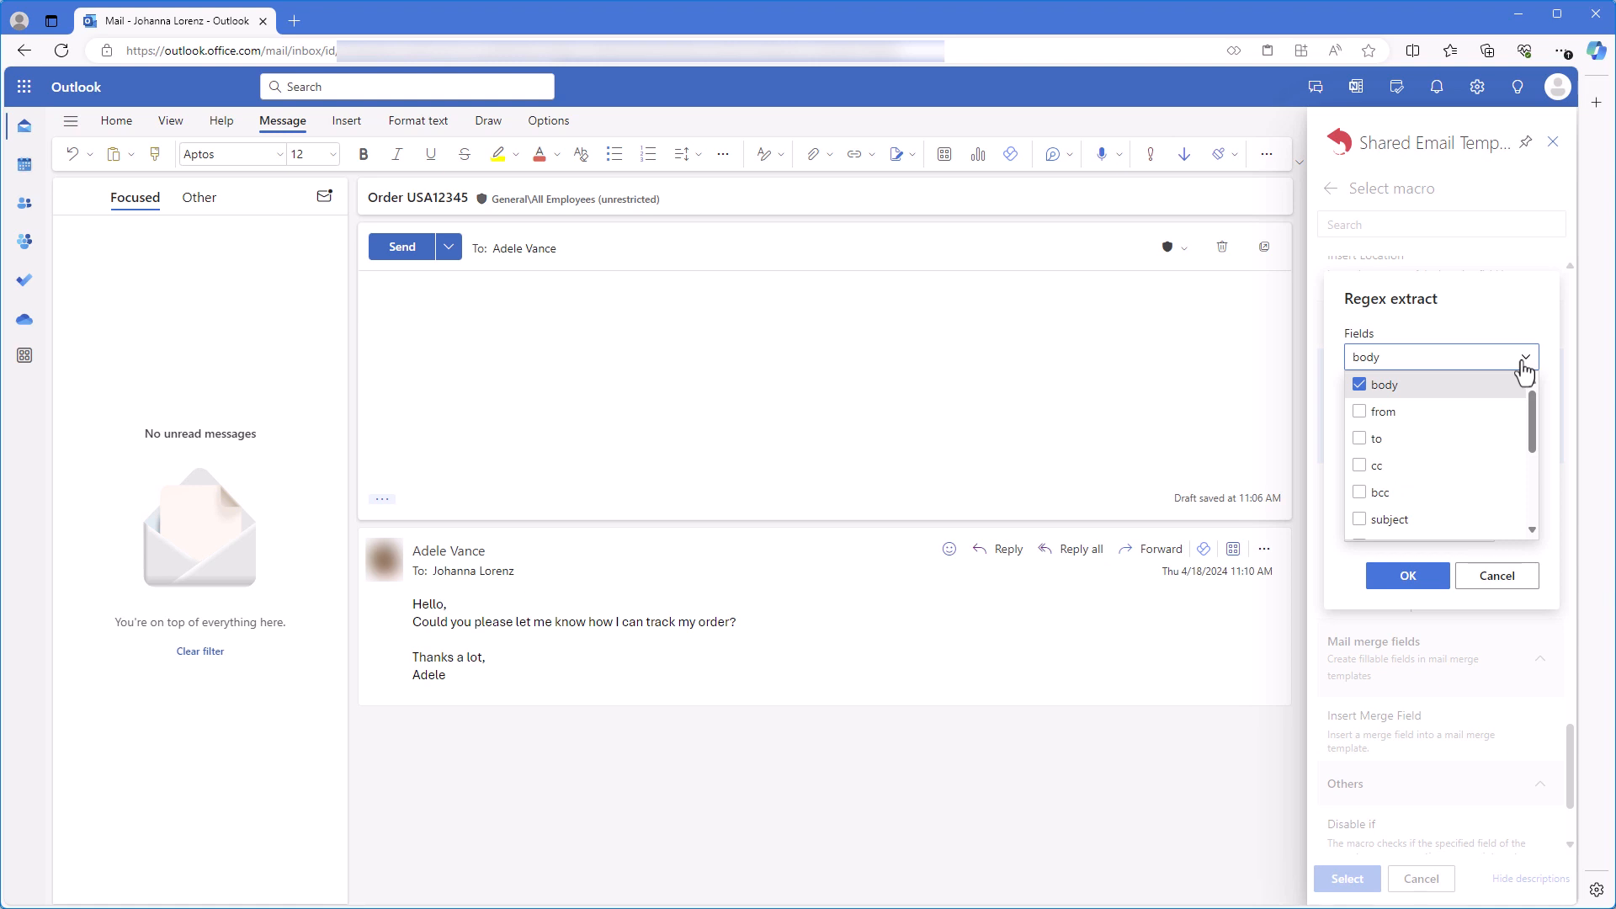
{"action": "left_click", "coordinate": [1360, 519]}
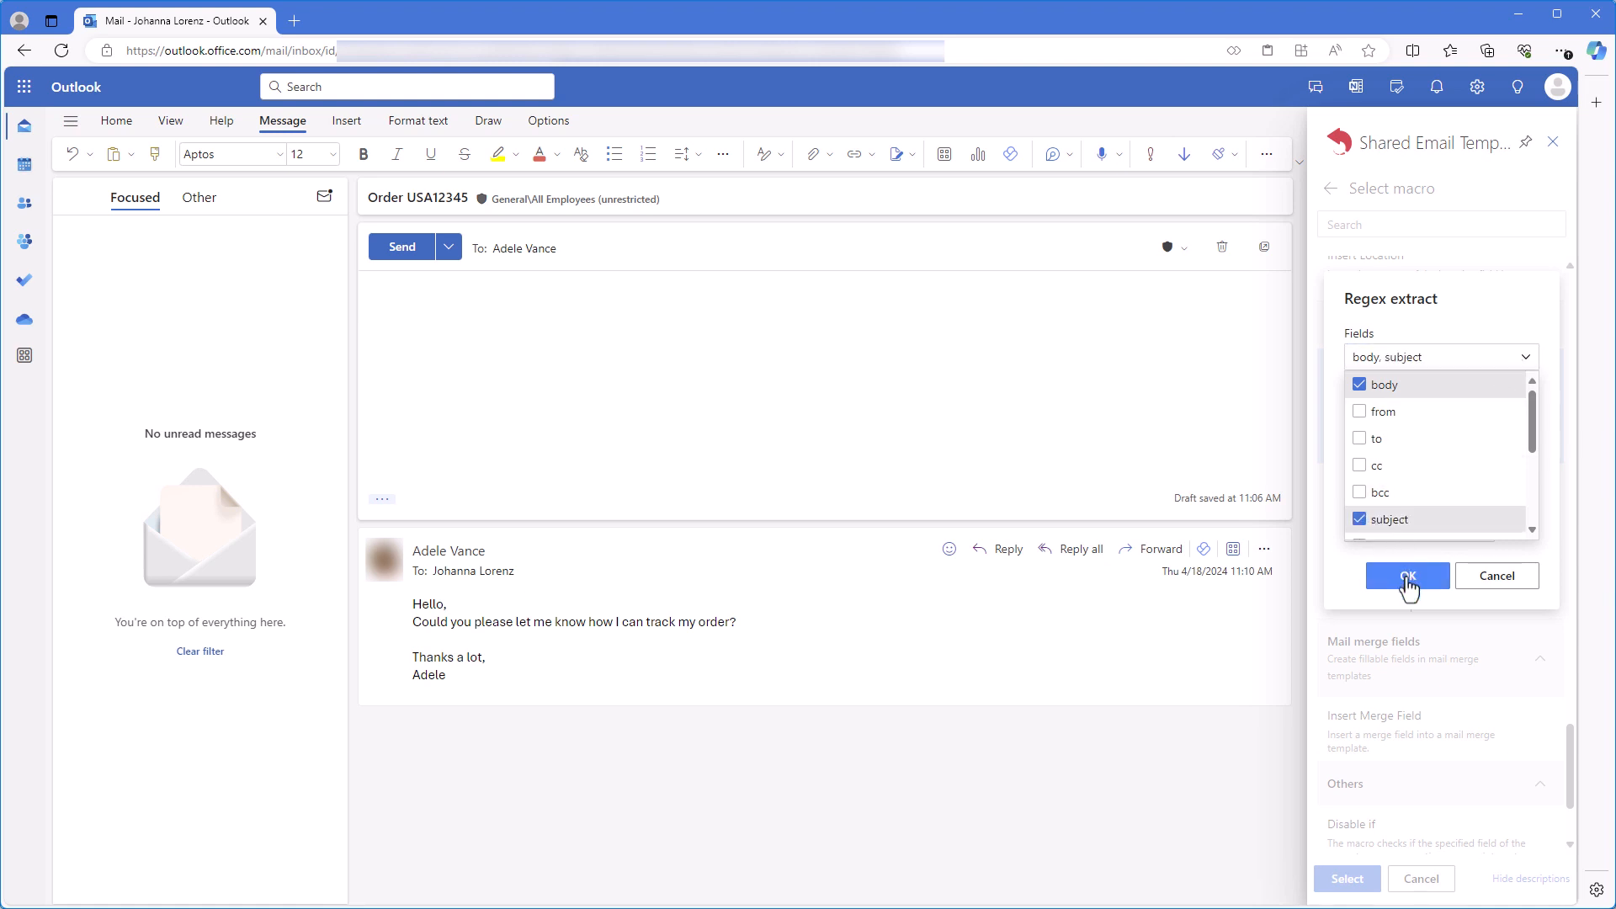
{"action": "left_click", "coordinate": [1445, 559]}
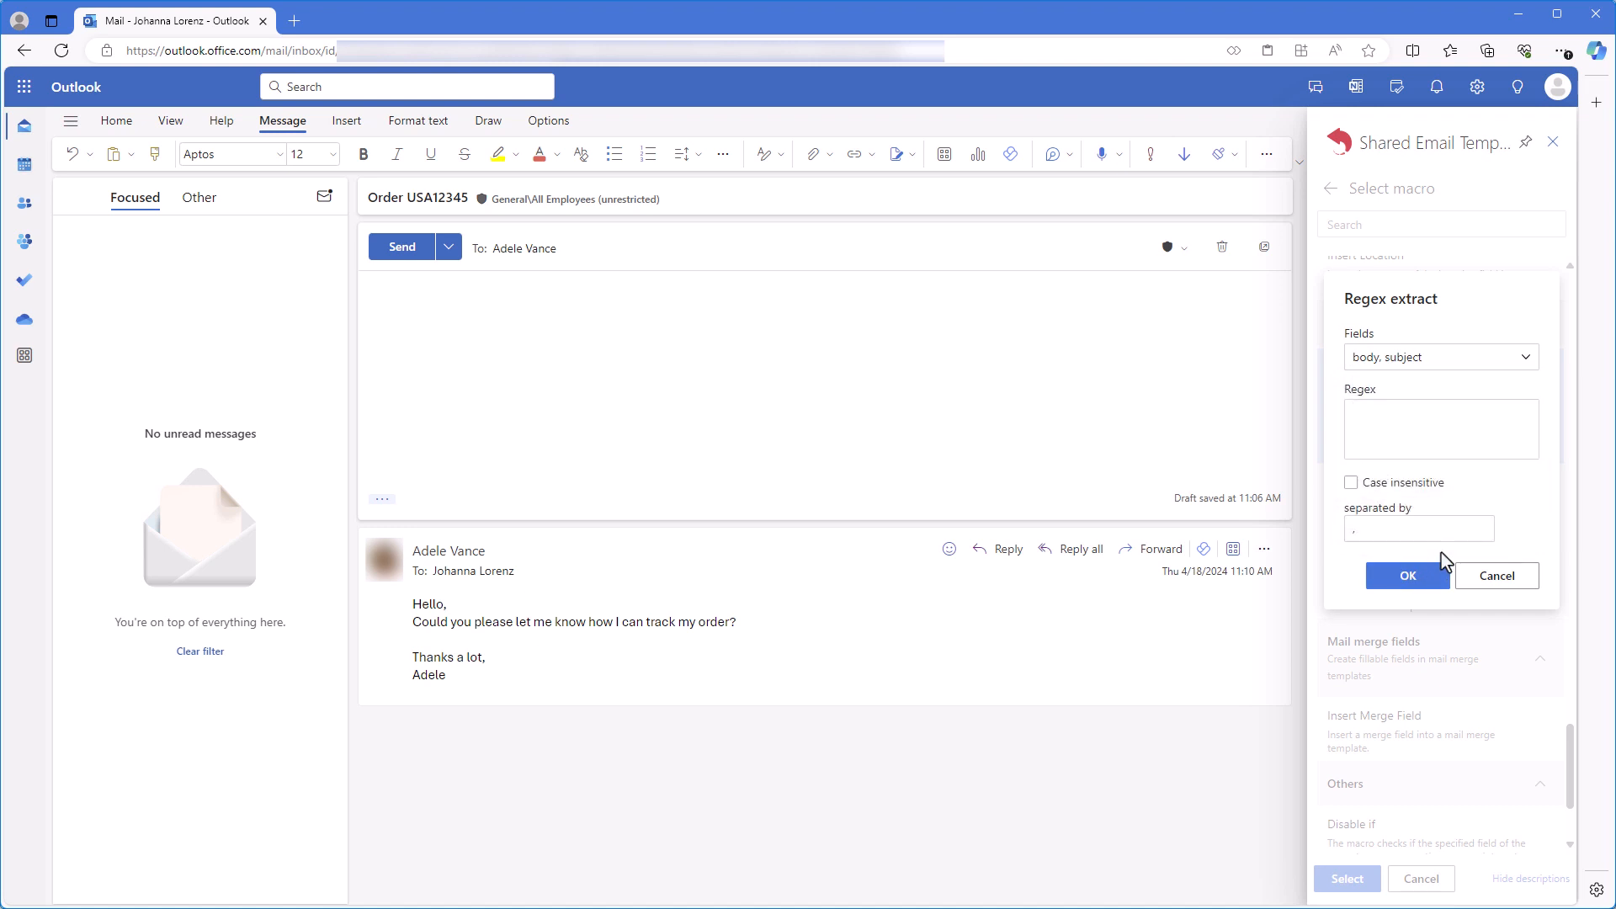
{"action": "left_click", "coordinate": [1420, 429]}
{"action": "type", "text": "\\b[A-Z]{2,3}[0-9]{5}\\b"}
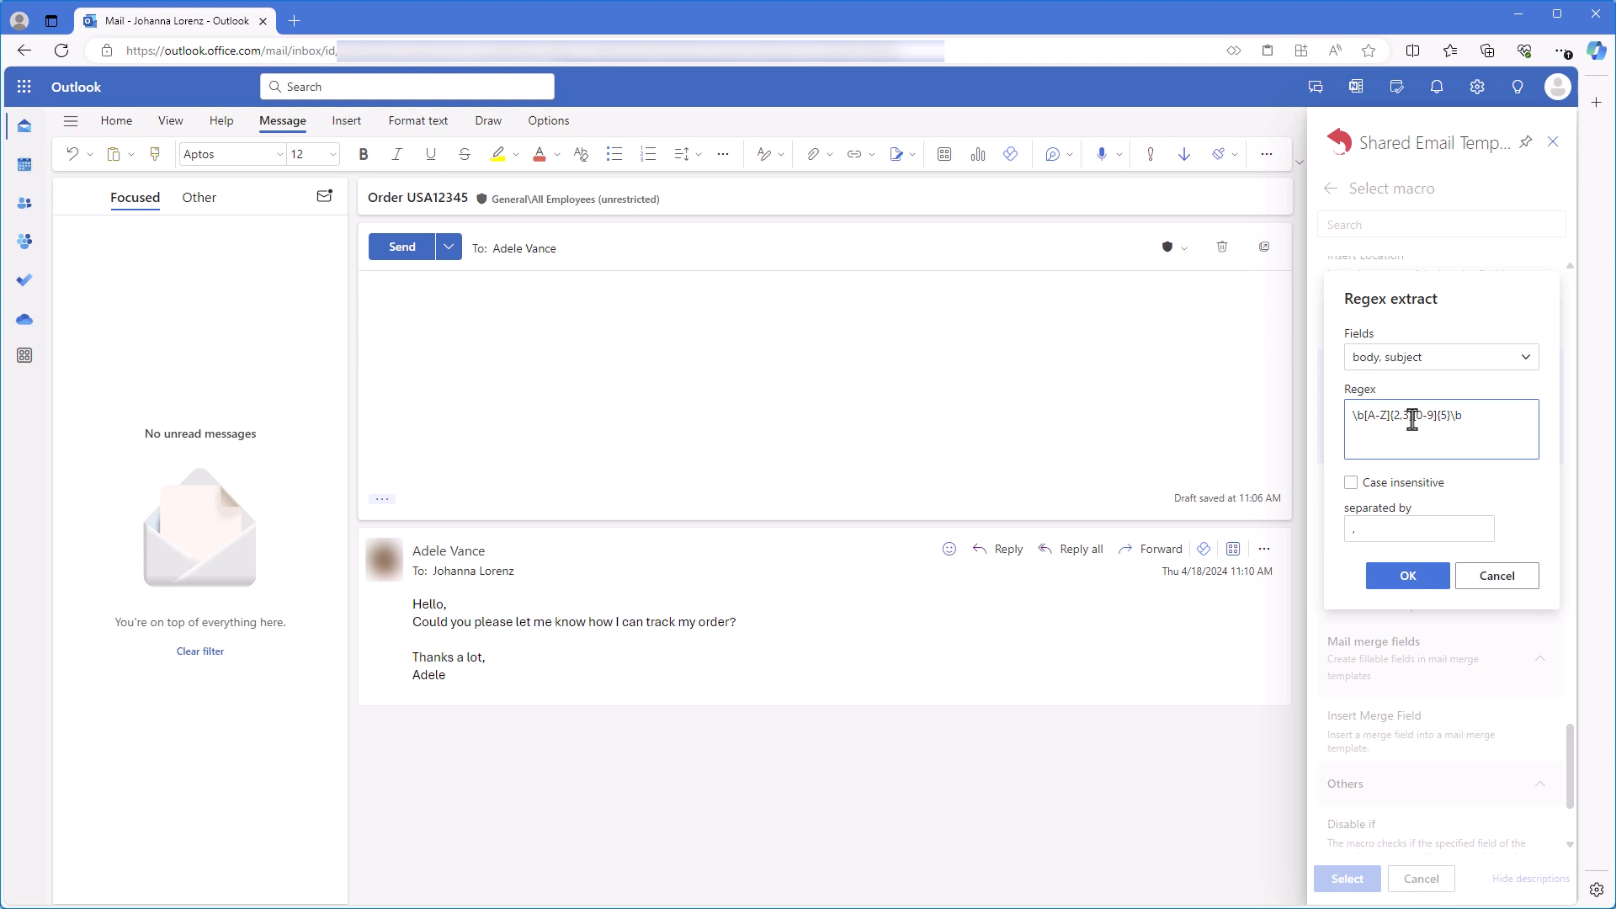
{"action": "mouse_move", "coordinate": [1413, 421]}
{"action": "left_mouse_down"}
{"action": "mouse_move", "coordinate": [1364, 421]}
{"action": "mouse_move", "coordinate": [1450, 417]}
{"action": "mouse_move", "coordinate": [1415, 418]}
{"action": "left_mouse_up"}
{"action": "left_click", "coordinate": [1502, 446]}
{"action": "left_click", "coordinate": [1379, 532]}
{"action": "left_click", "coordinate": [1425, 579]}
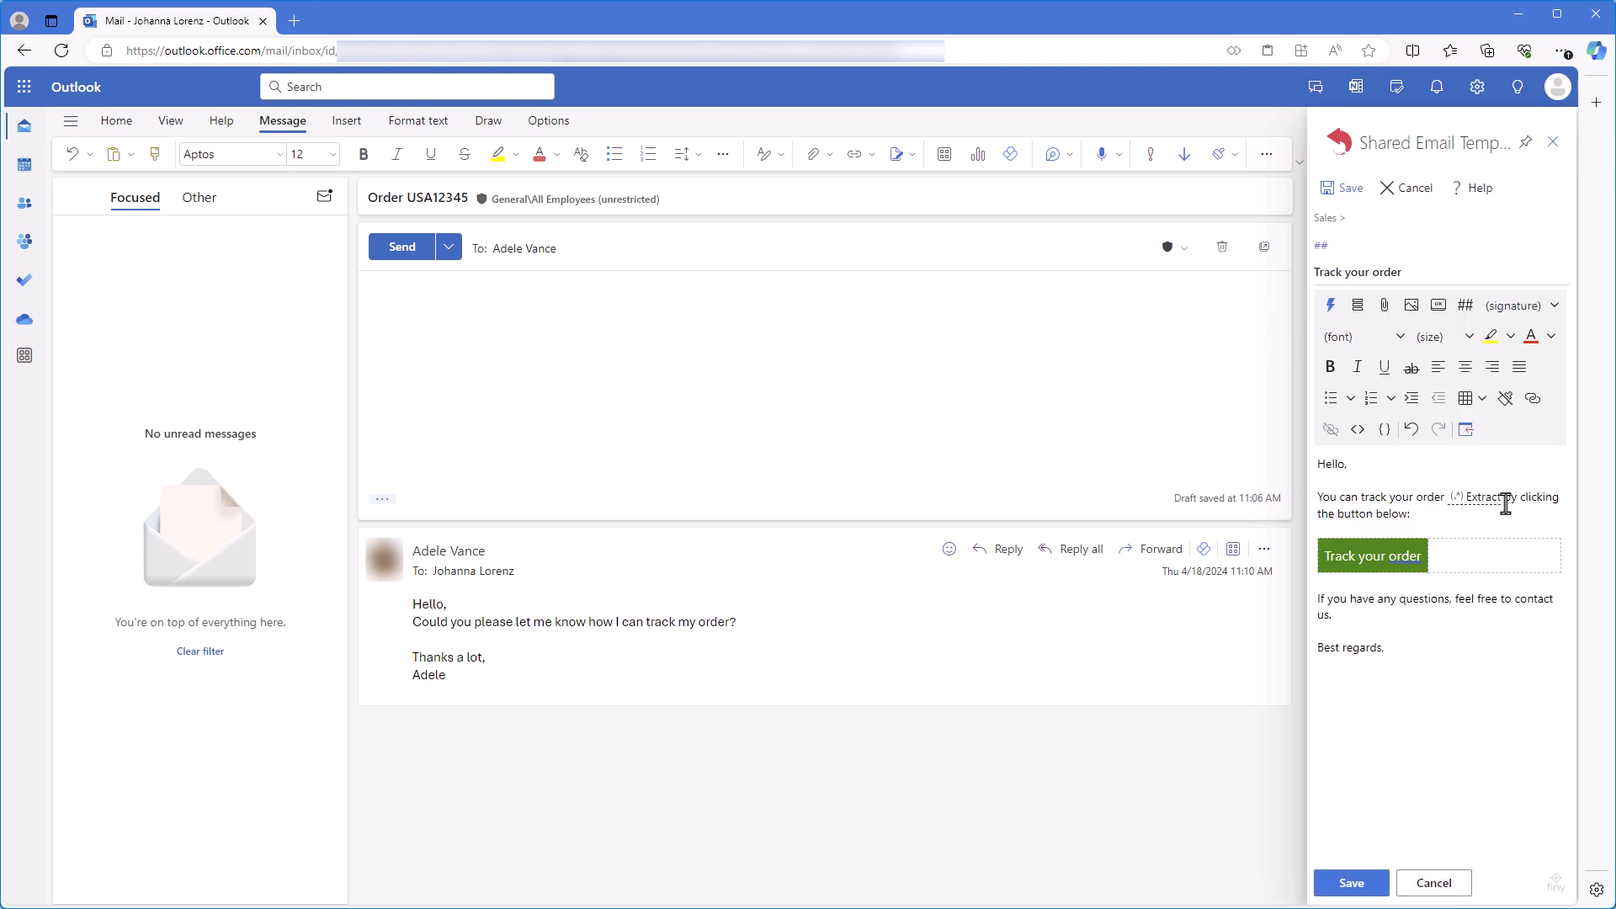
Step: Make the Extract macro in the "Track your order" template text bold
{"action": "left_click_drag", "start_coordinate": [1503, 501], "coordinate": [1469, 501]}
{"action": "left_click", "coordinate": [1330, 366]}
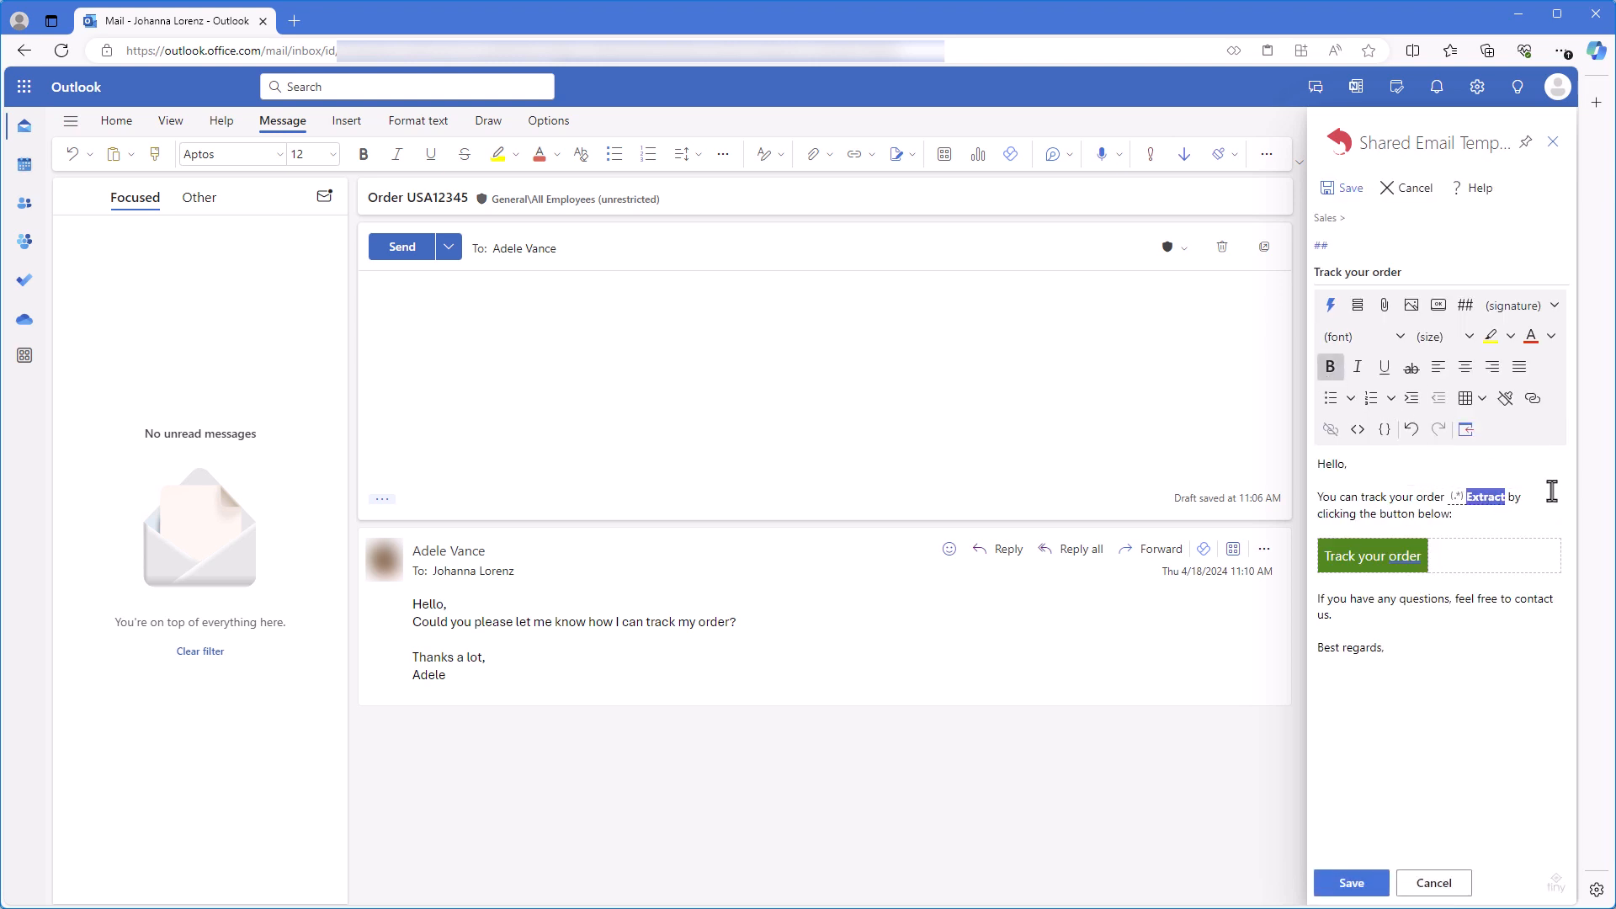
{"action": "left_click", "coordinate": [1551, 493]}
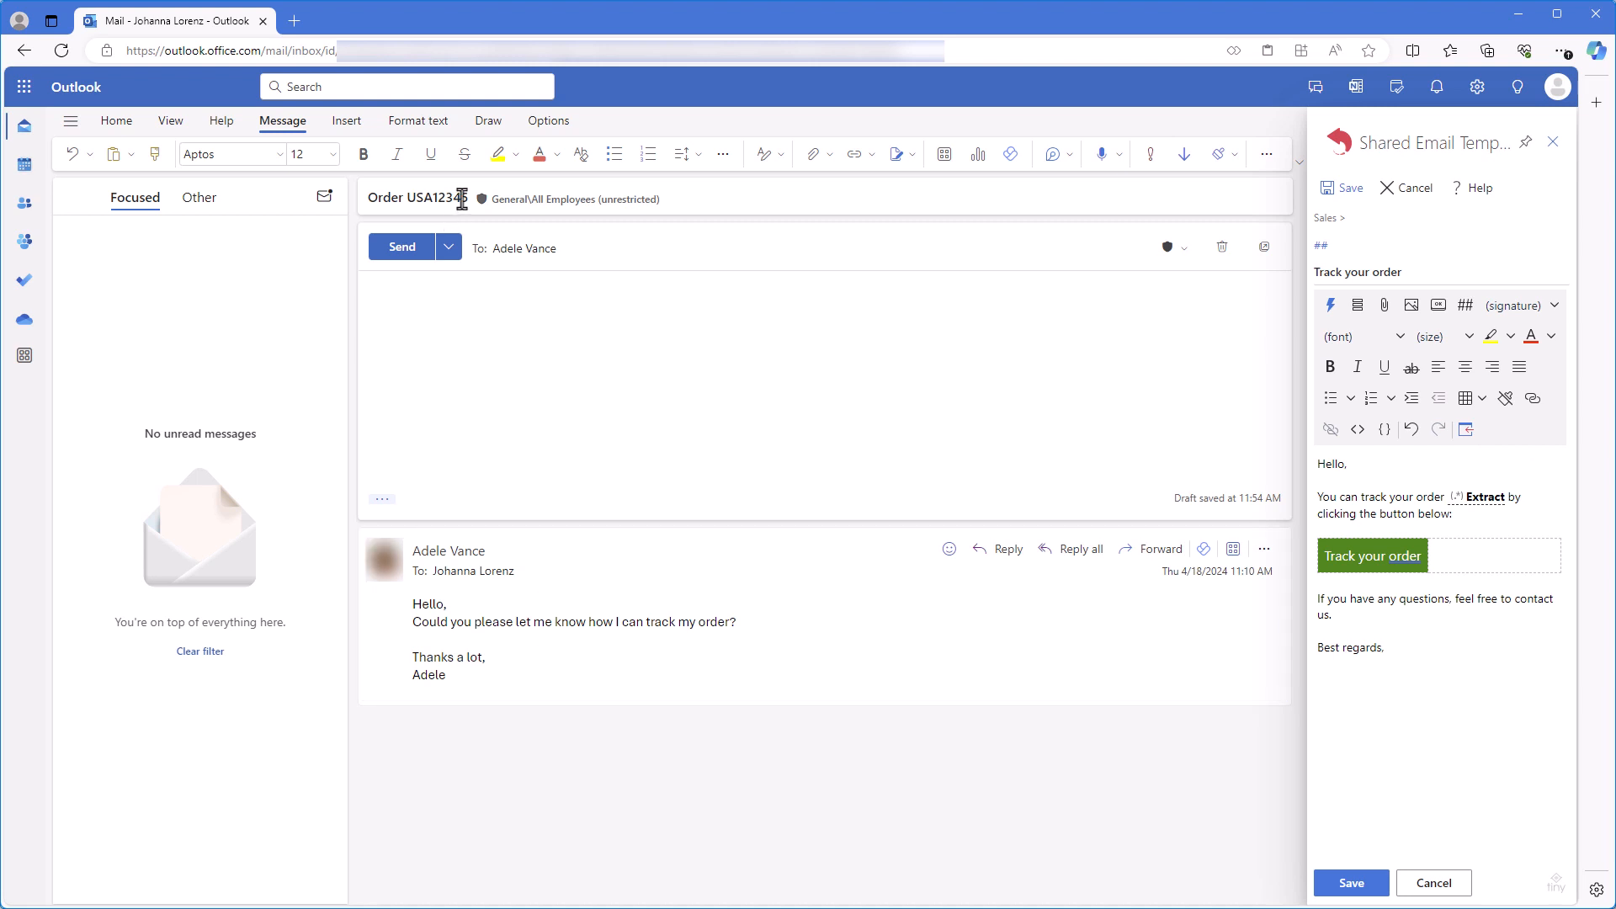
Step: Insert the "Track your order" template into the reply and check the extracted order number against the subject
{"action": "left_click_drag", "start_coordinate": [468, 197], "coordinate": [406, 198]}
{"action": "left_click", "coordinate": [1152, 402]}
{"action": "left_click", "coordinate": [1466, 429]}
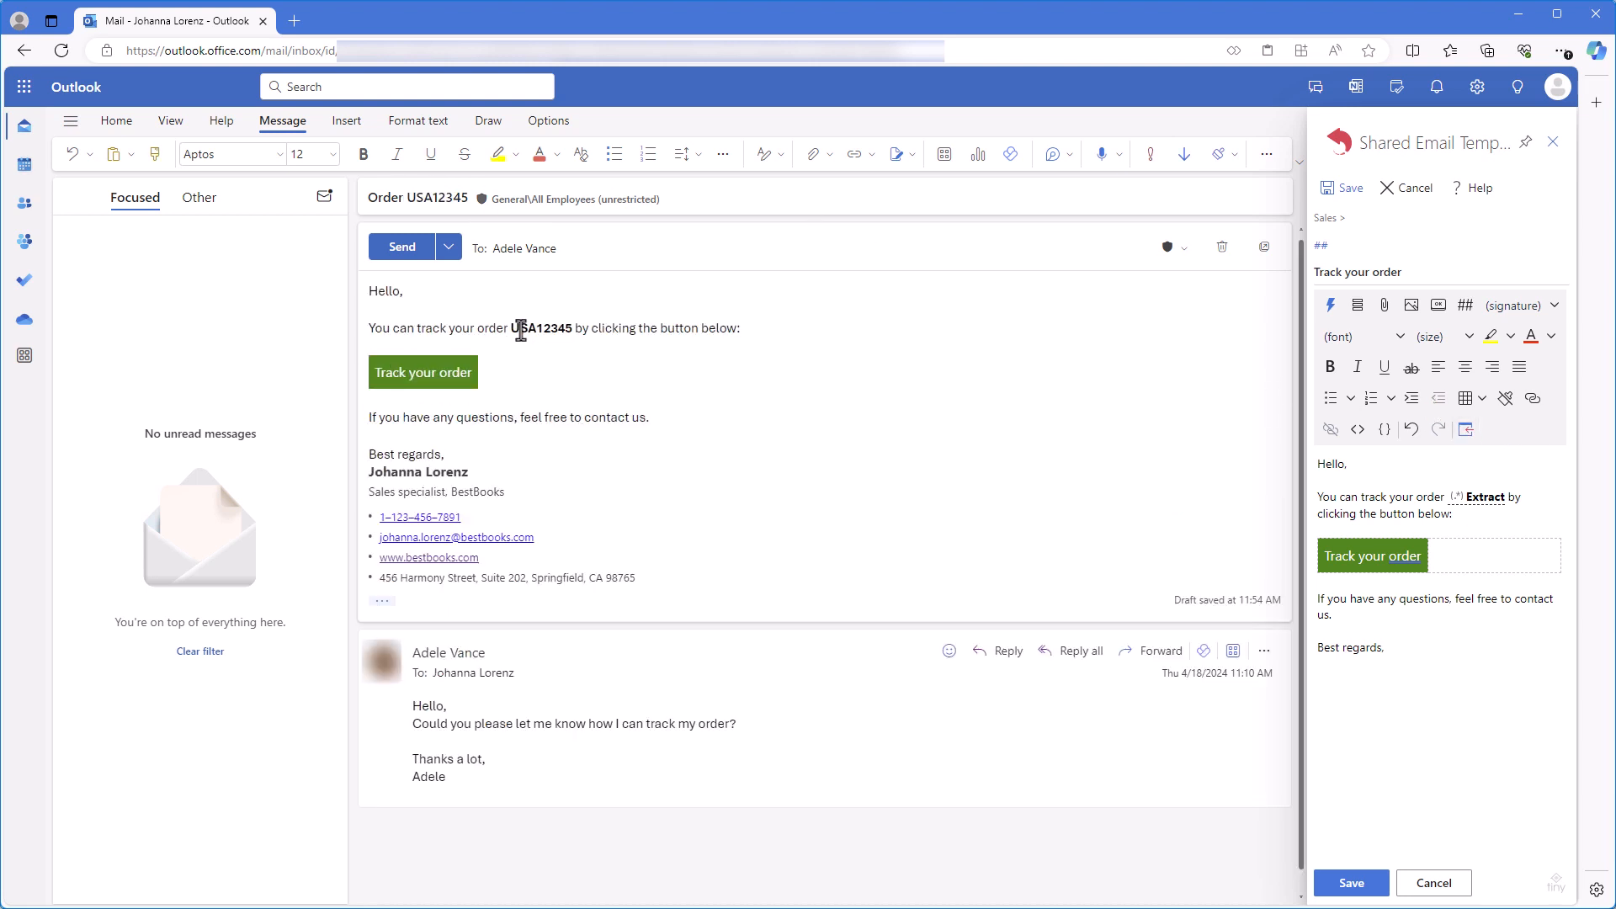
{"action": "left_click_drag", "start_coordinate": [511, 328], "coordinate": [574, 330]}
{"action": "left_click", "coordinate": [796, 374]}
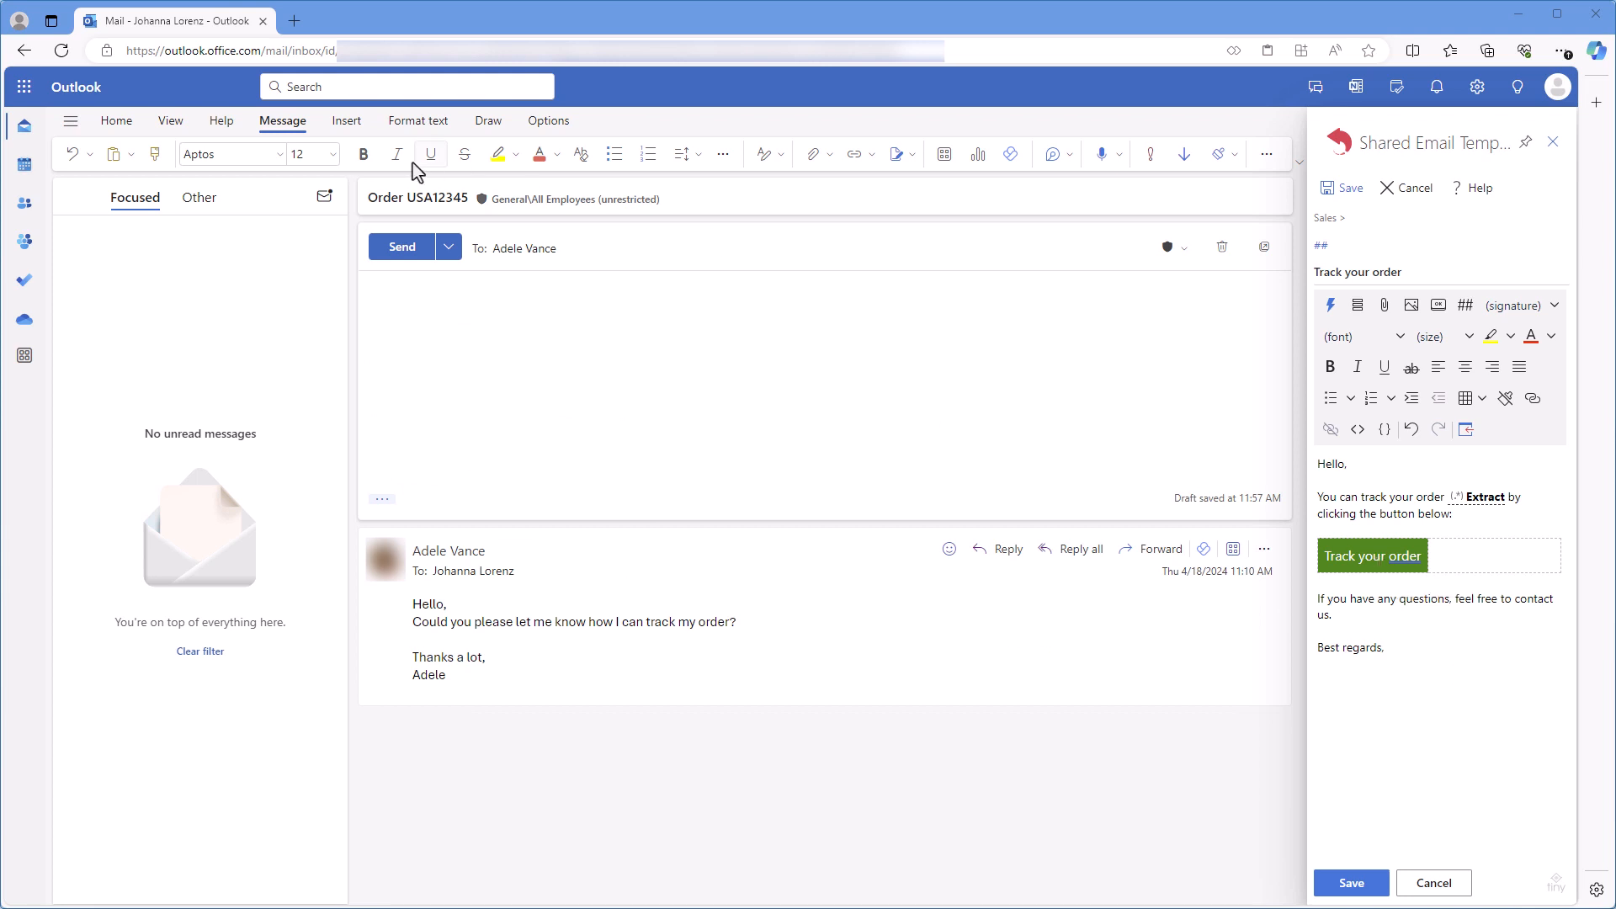
{"action": "left_click_drag", "start_coordinate": [408, 199], "coordinate": [472, 205]}
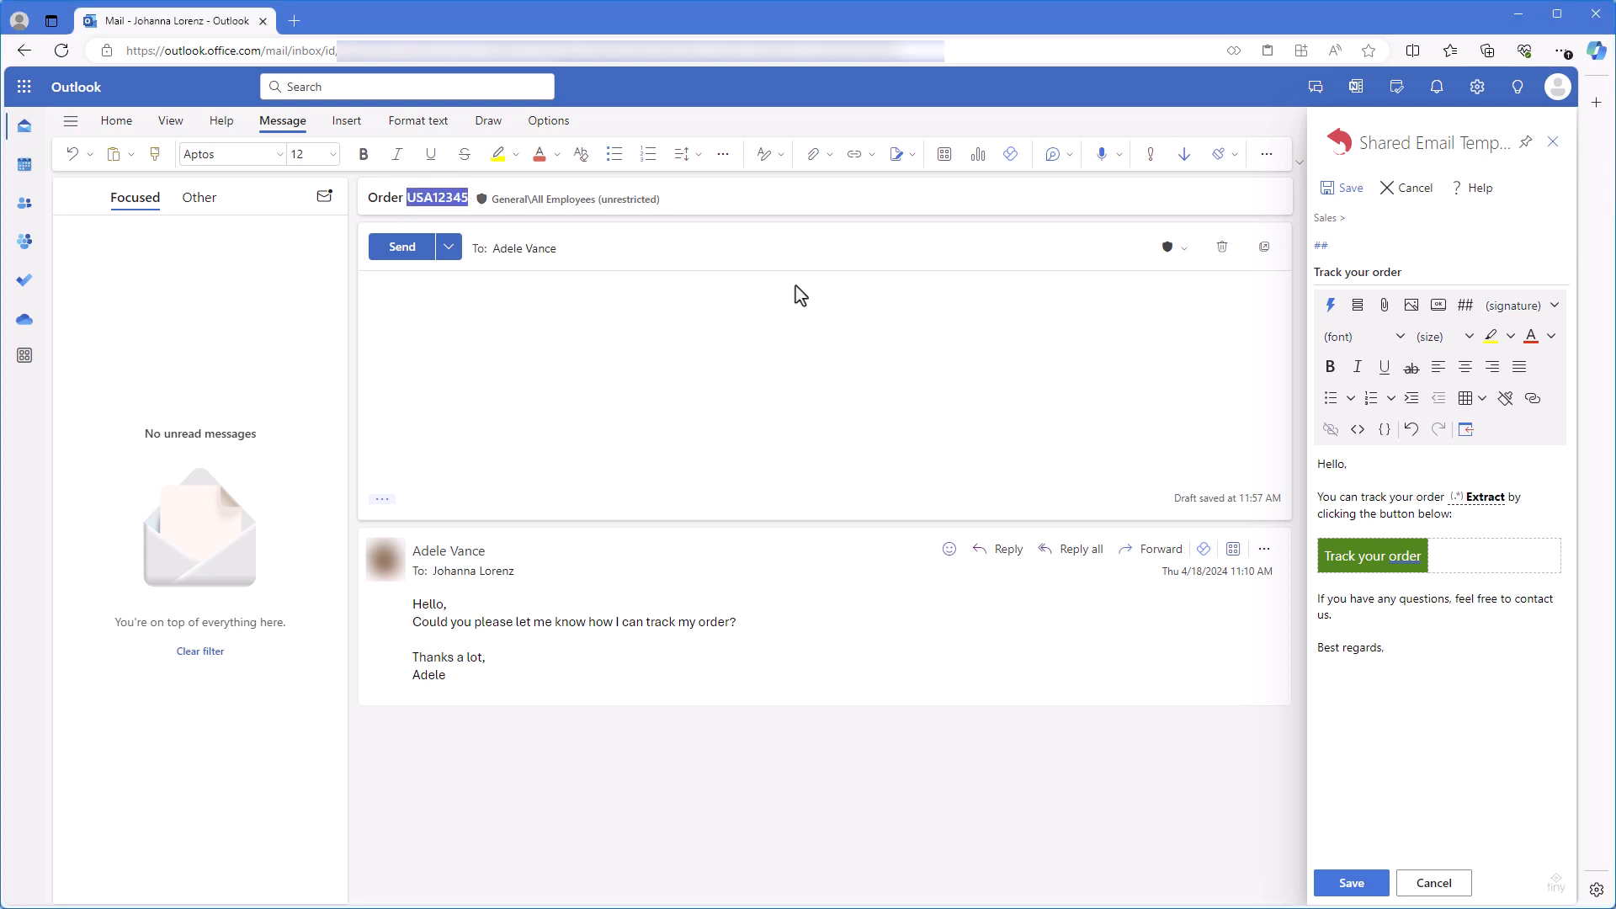
{"action": "left_click", "coordinate": [1405, 731]}
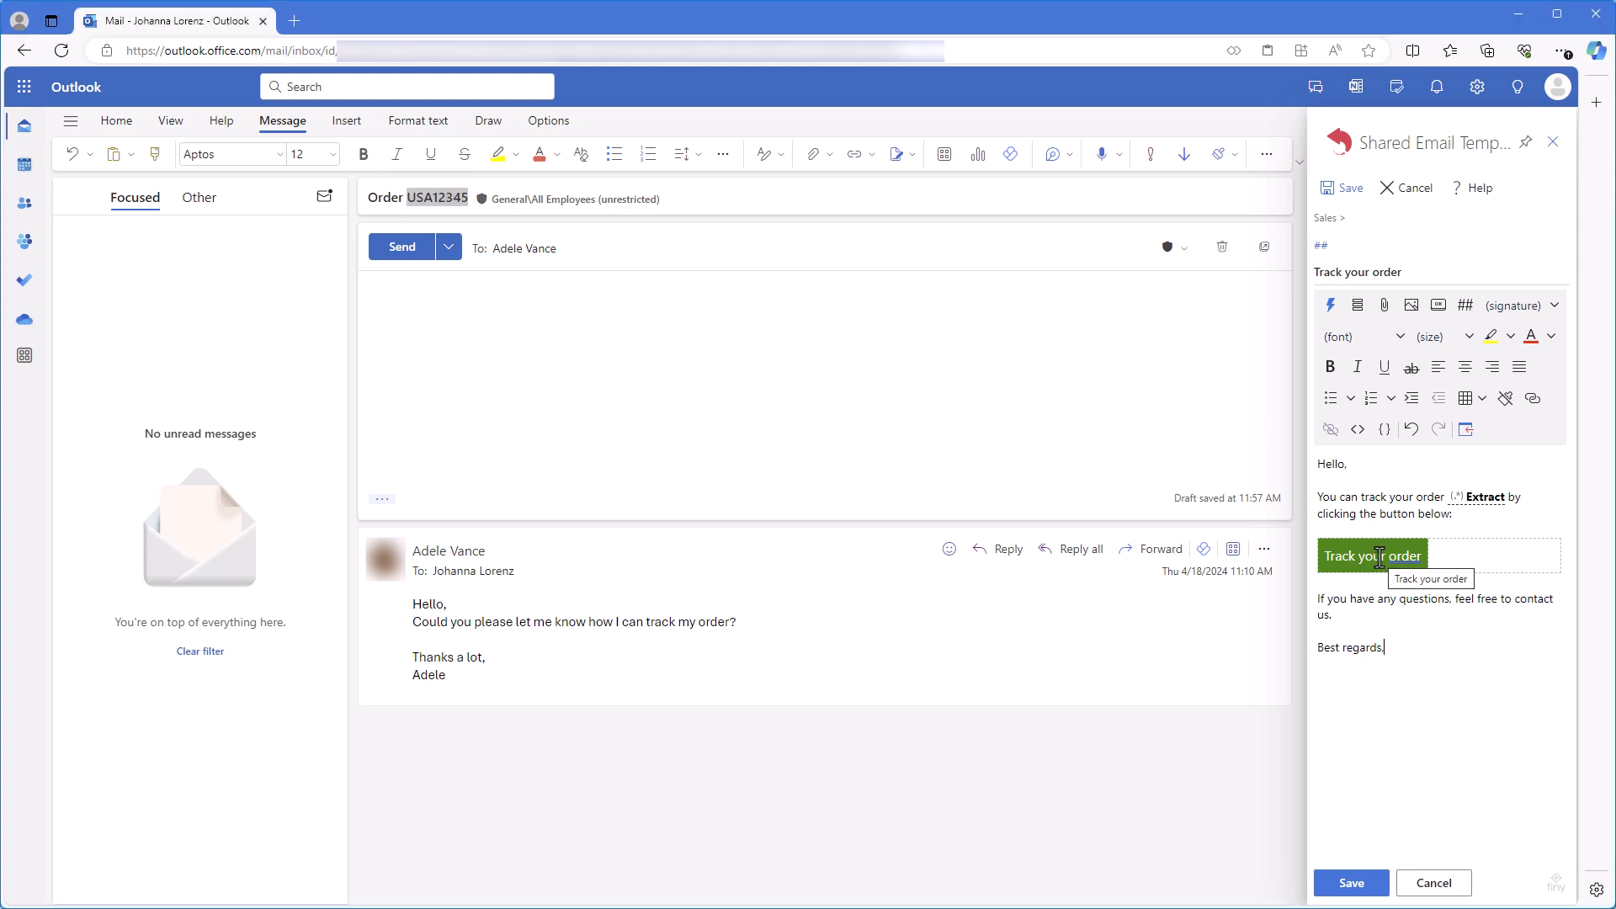
Step: Edit the link of the "Track your order" button in the template and add a RegexExtract macro at the end of its URL
{"action": "left_click", "coordinate": [858, 428]}
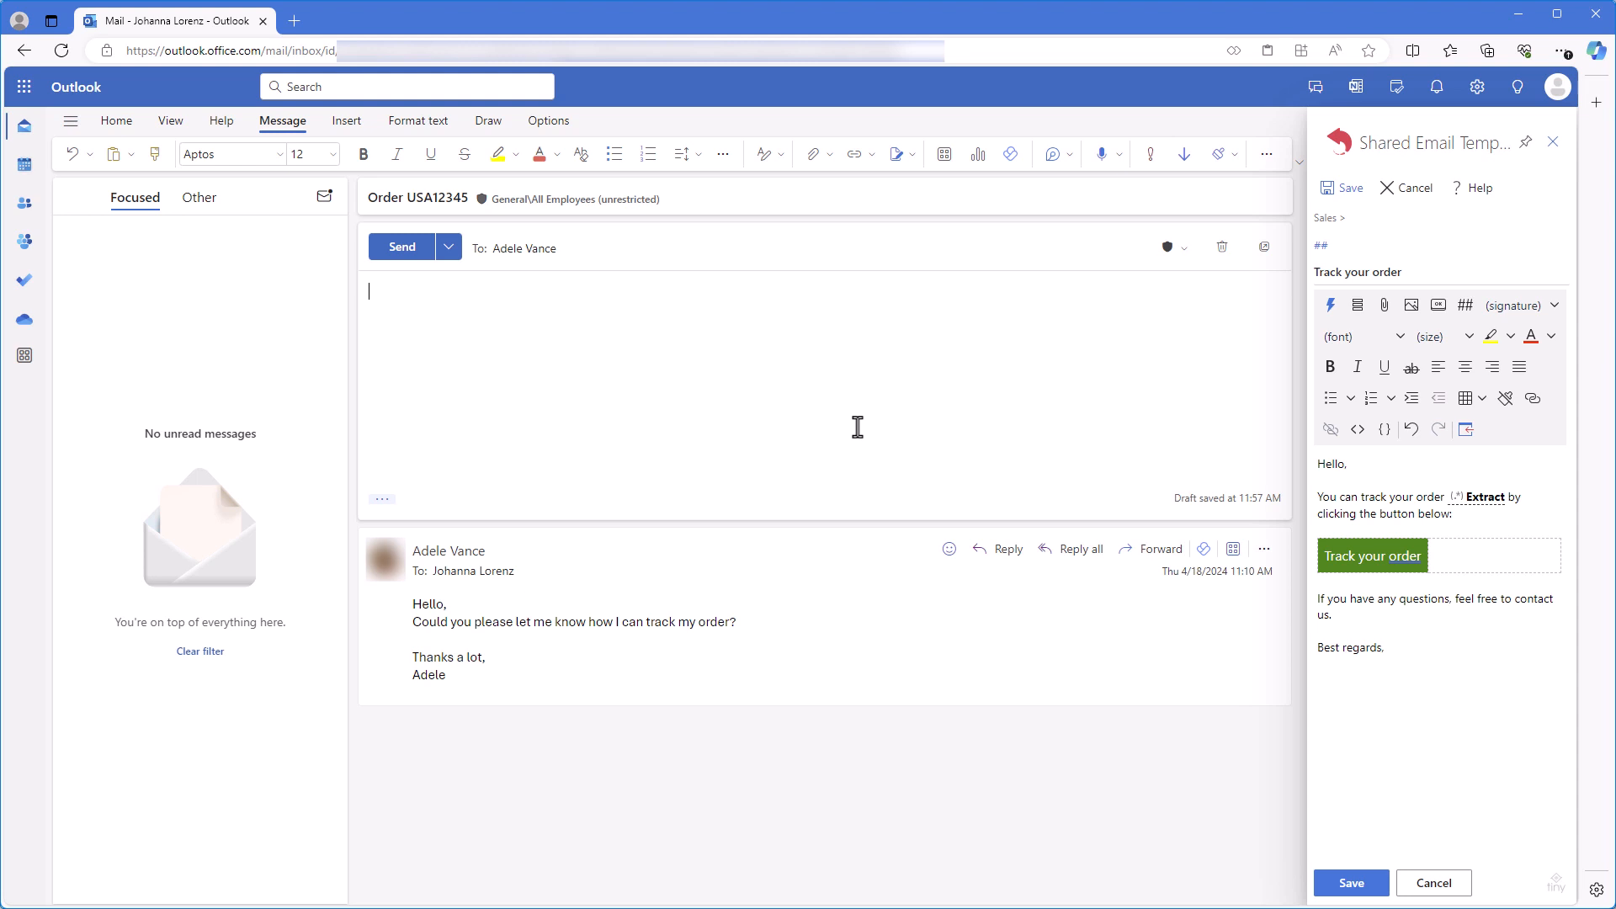
{"action": "right_click", "coordinate": [1394, 556]}
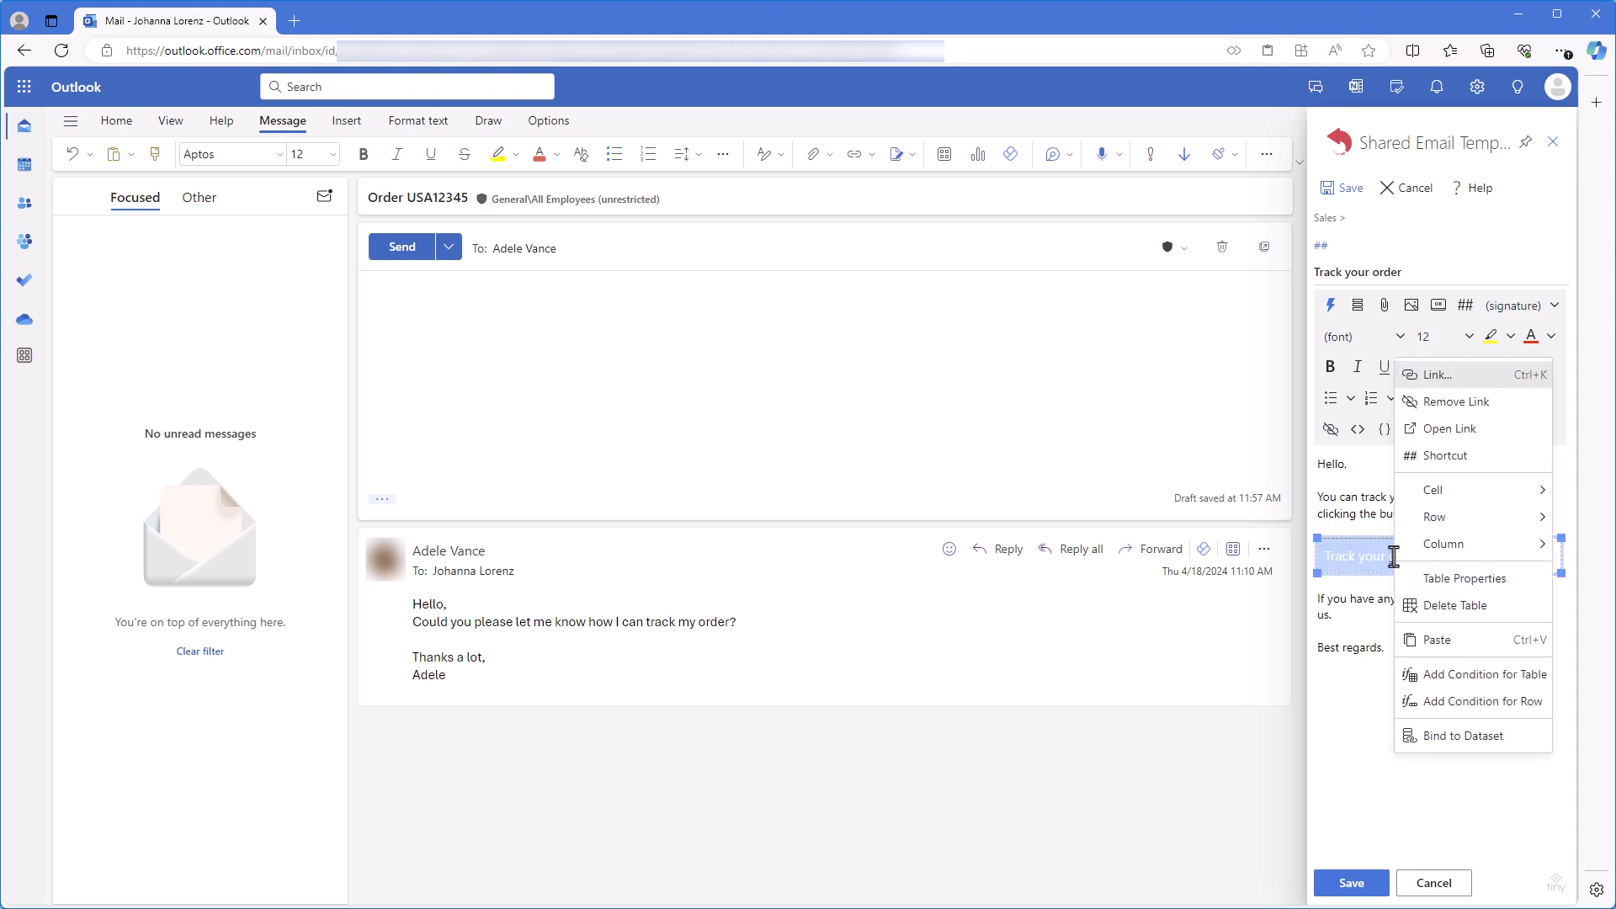
{"action": "left_click", "coordinate": [1488, 382]}
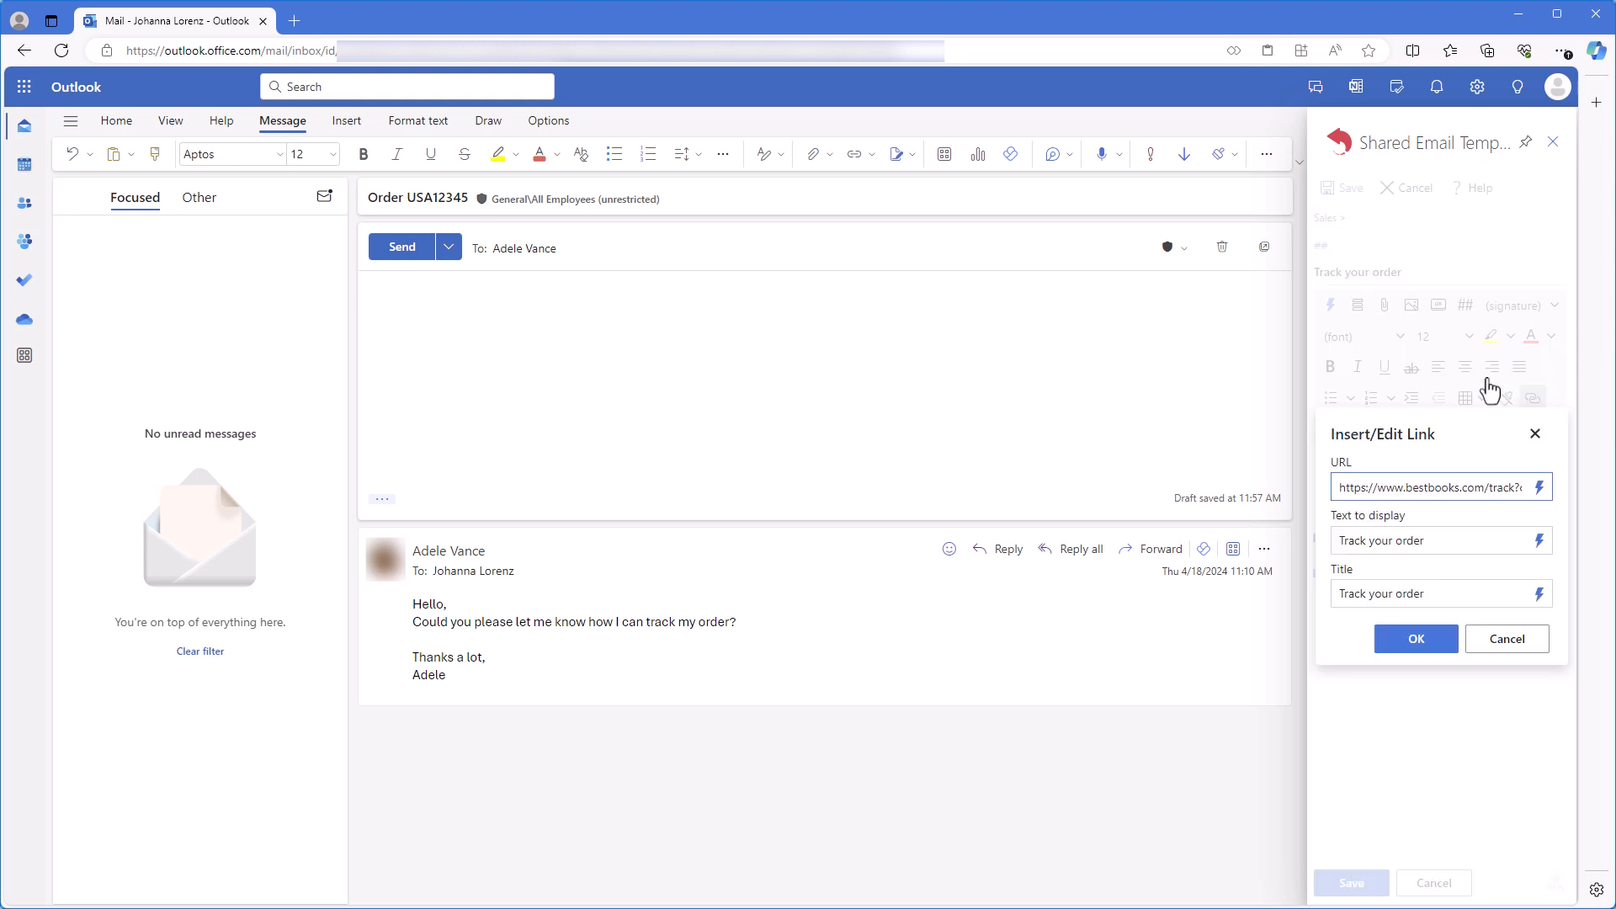
{"action": "left_click", "coordinate": [1455, 496]}
{"action": "key", "text": "End"}
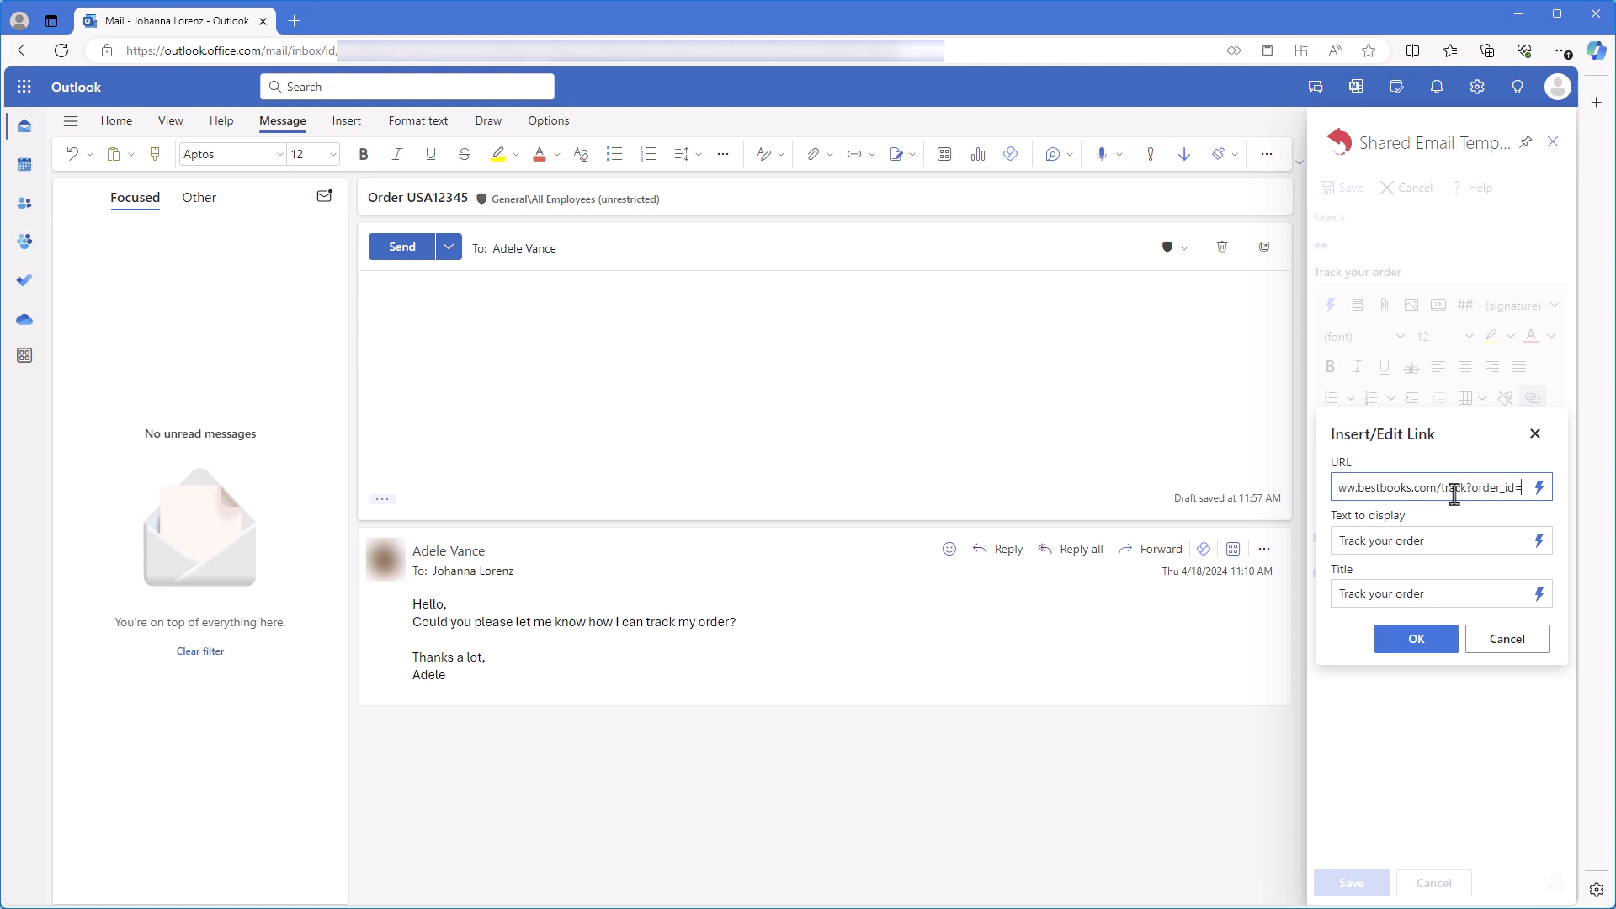
{"action": "left_click", "coordinate": [1541, 490]}
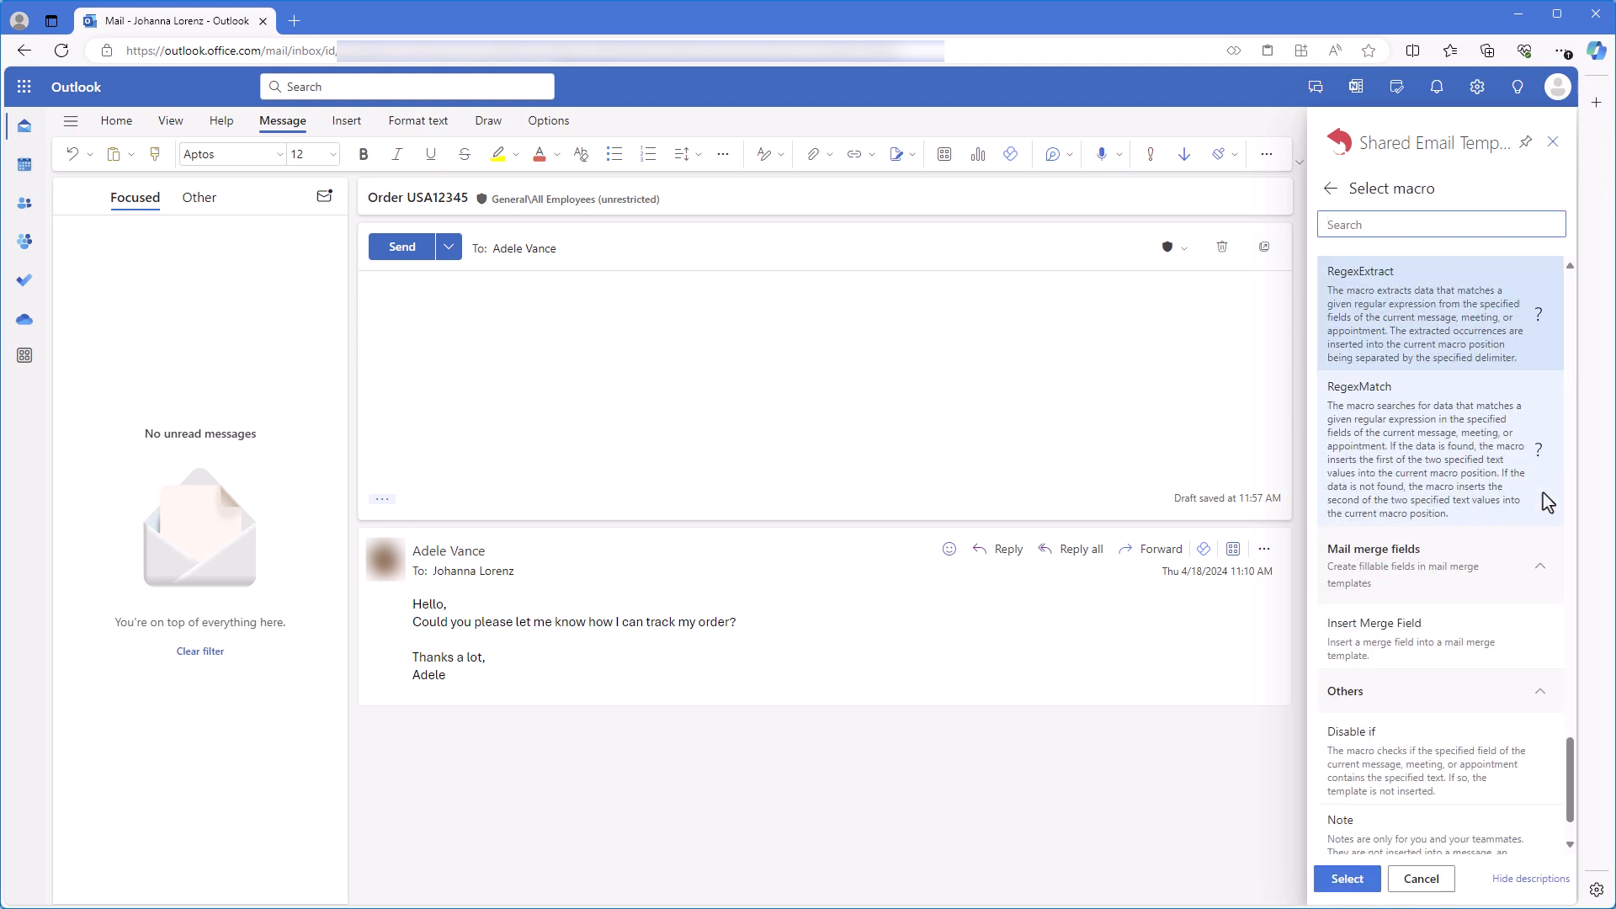
{"action": "double_click", "coordinate": [1436, 327]}
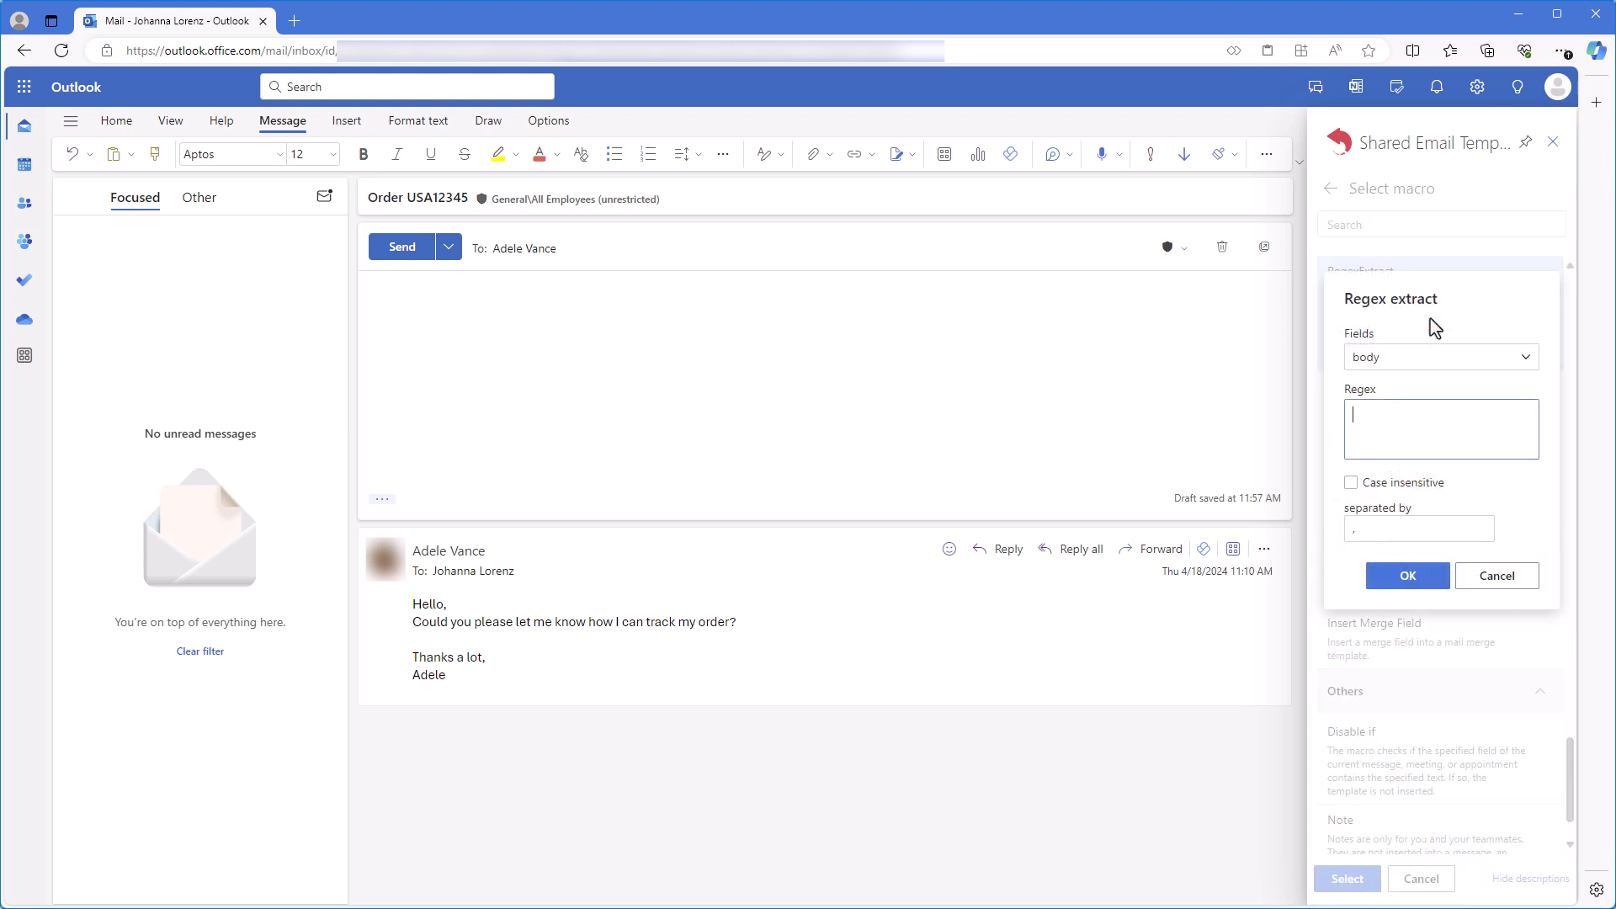
Step: Make the link's macro extract matches of \b[A-Z]{2,3}[0-9]{5}\b from the body and subject fields, and confirm the macro and the link
{"action": "left_click", "coordinate": [1525, 355]}
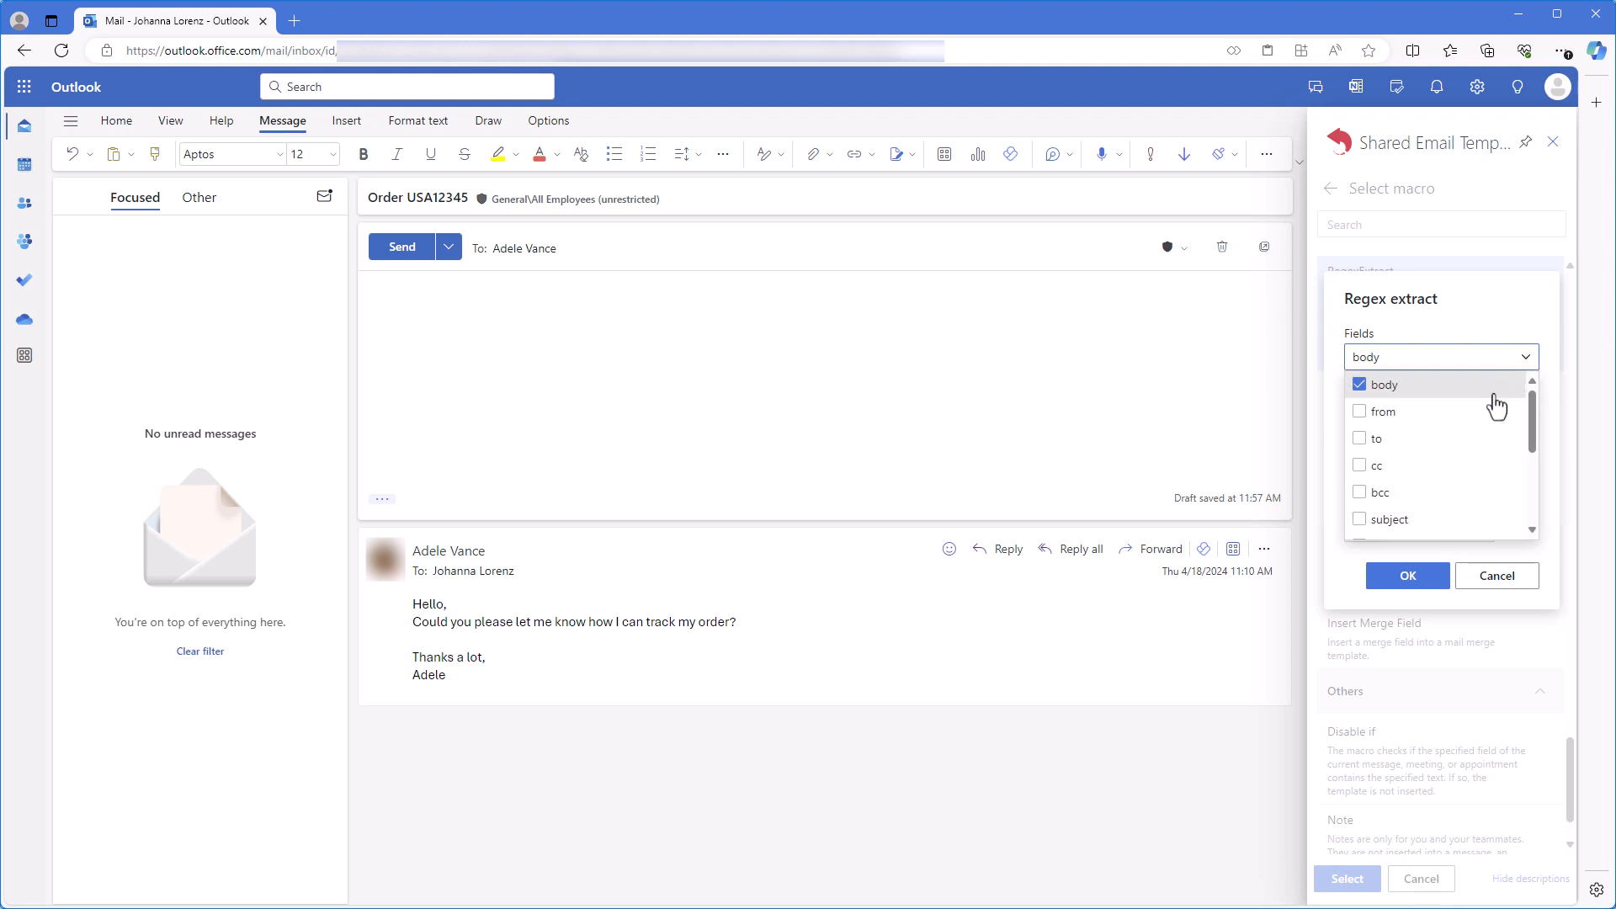
{"action": "left_click", "coordinate": [1376, 526]}
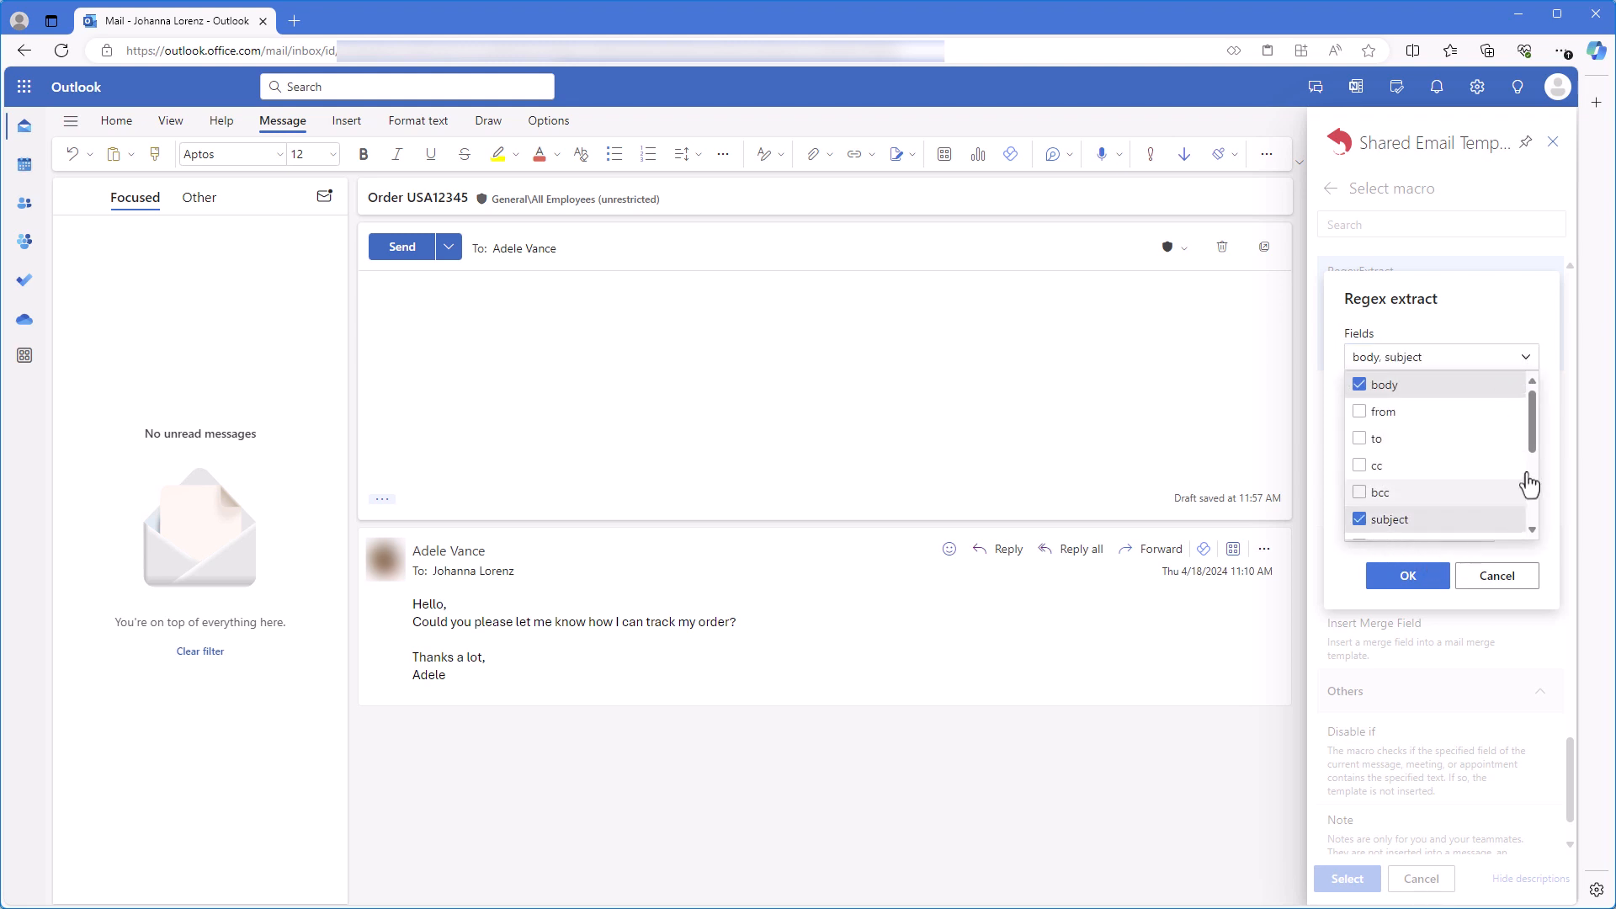
{"action": "left_click", "coordinate": [1518, 330]}
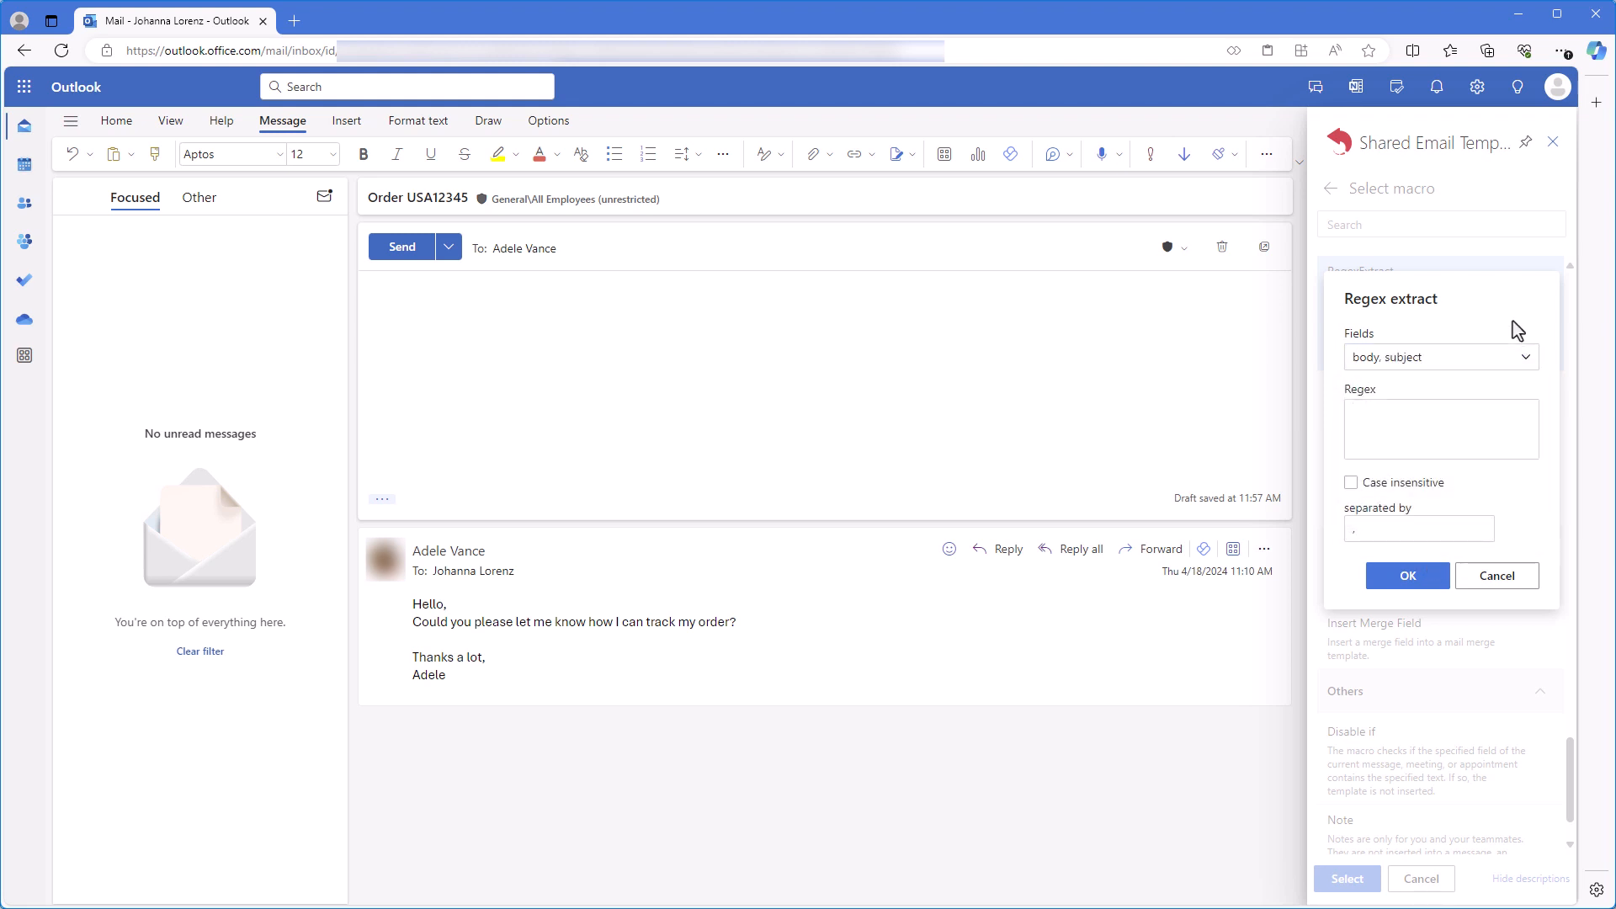
{"action": "left_click", "coordinate": [1408, 417]}
{"action": "type", "text": "\\b[A-Z]{2,3}[0-9]{5}\\b"}
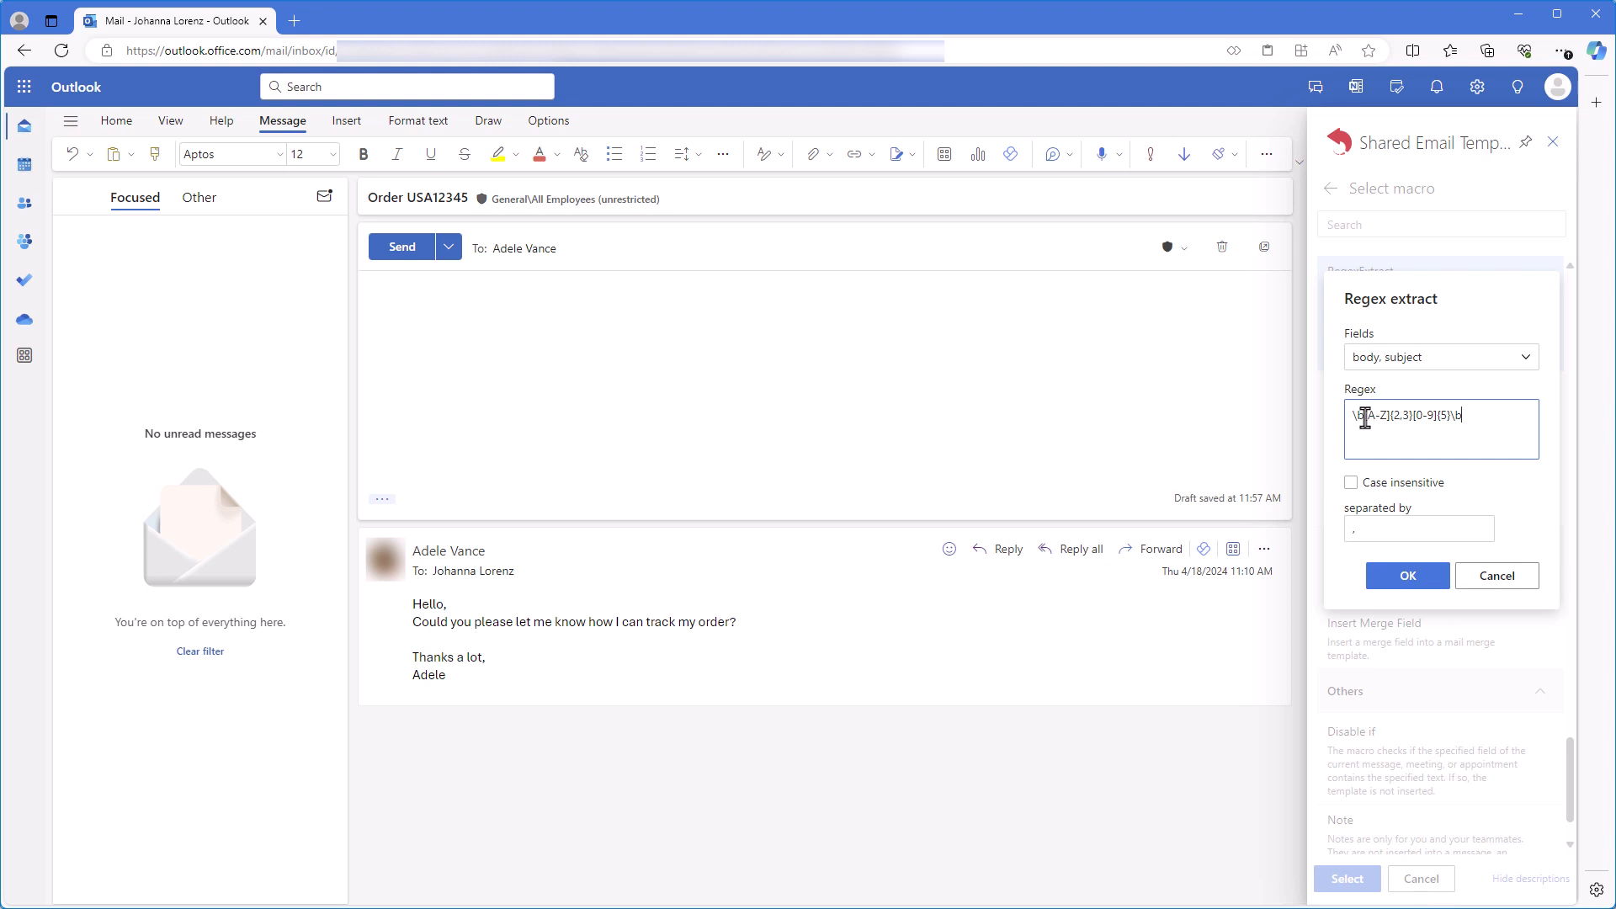
{"action": "left_click_drag", "start_coordinate": [1362, 417], "coordinate": [1451, 418]}
{"action": "left_click", "coordinate": [1419, 437]}
{"action": "left_click", "coordinate": [1466, 437]}
{"action": "left_click", "coordinate": [1407, 577]}
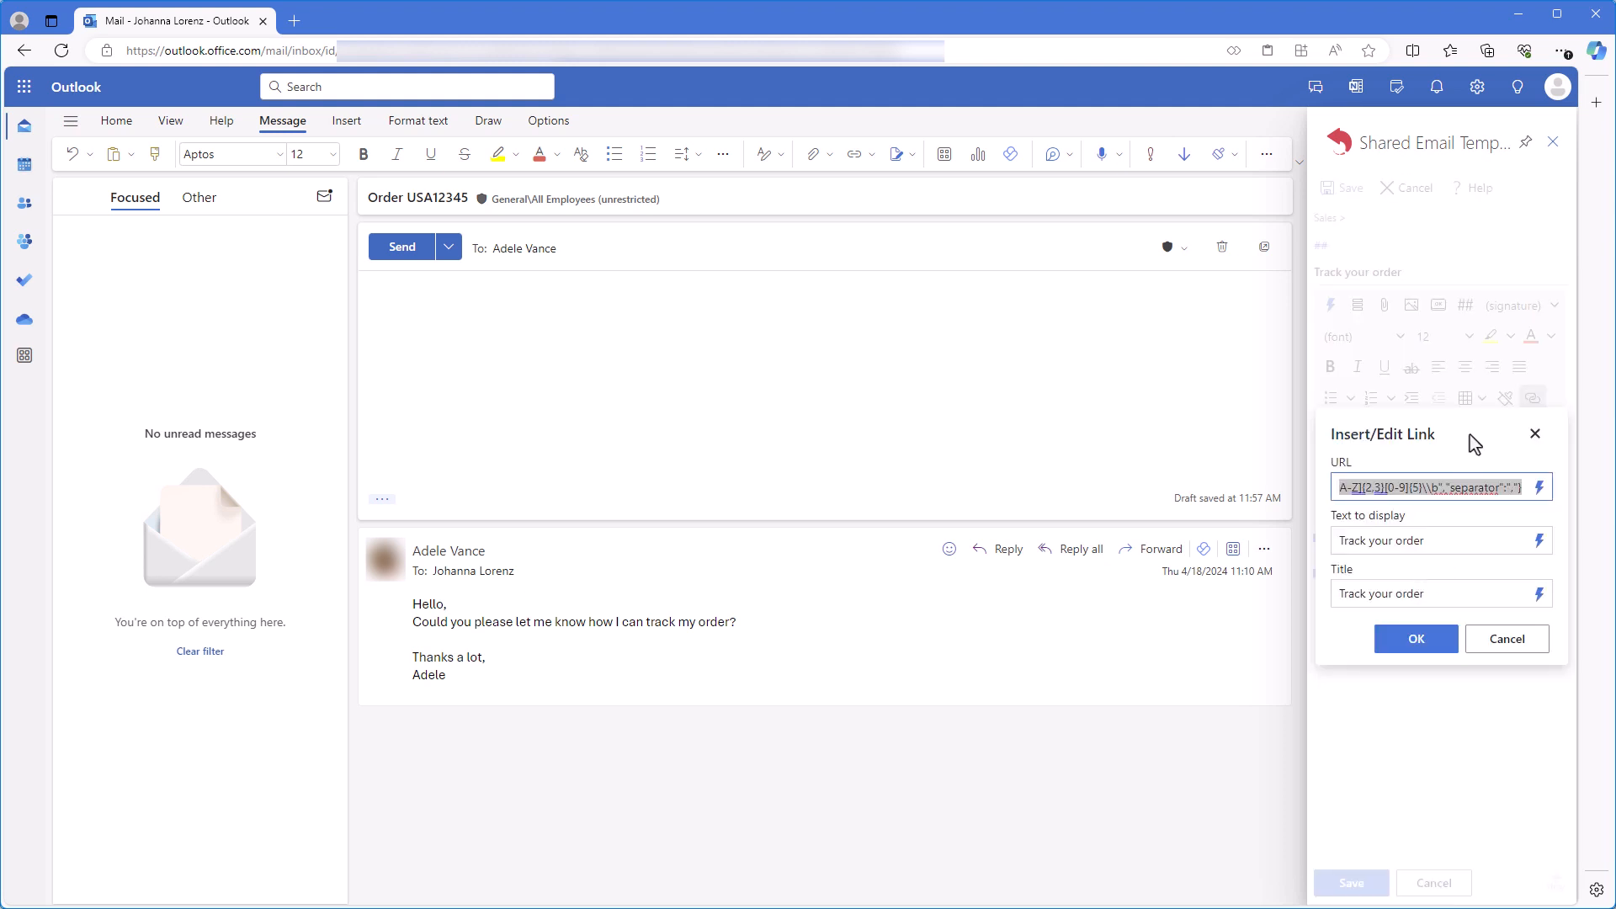
{"action": "left_click", "coordinate": [1417, 639]}
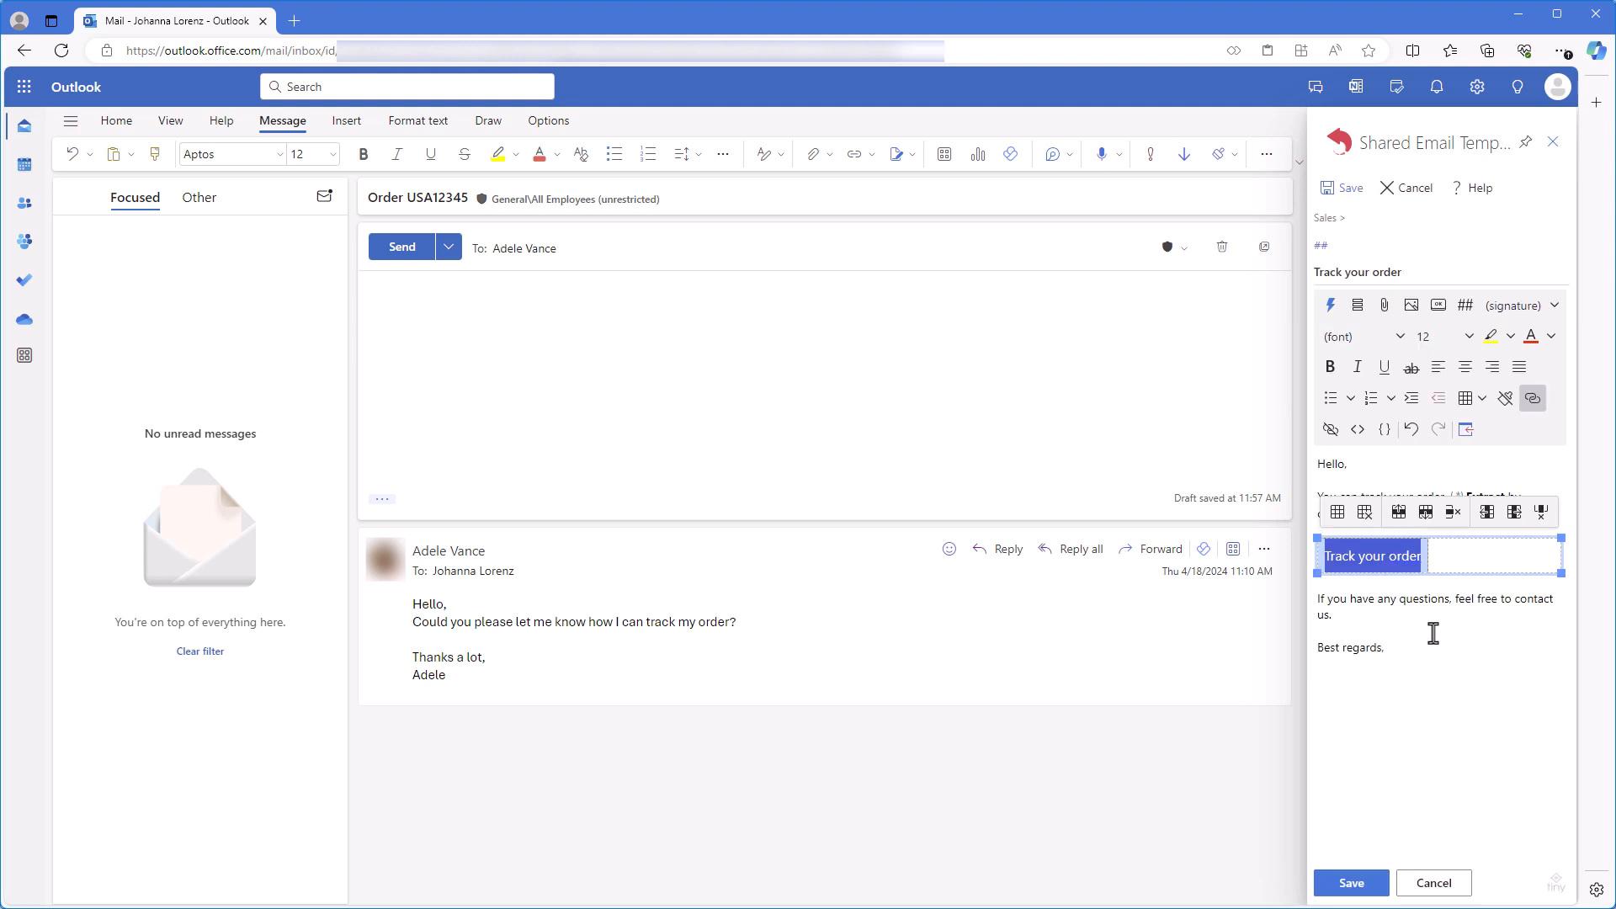
{"action": "left_click", "coordinate": [1456, 640]}
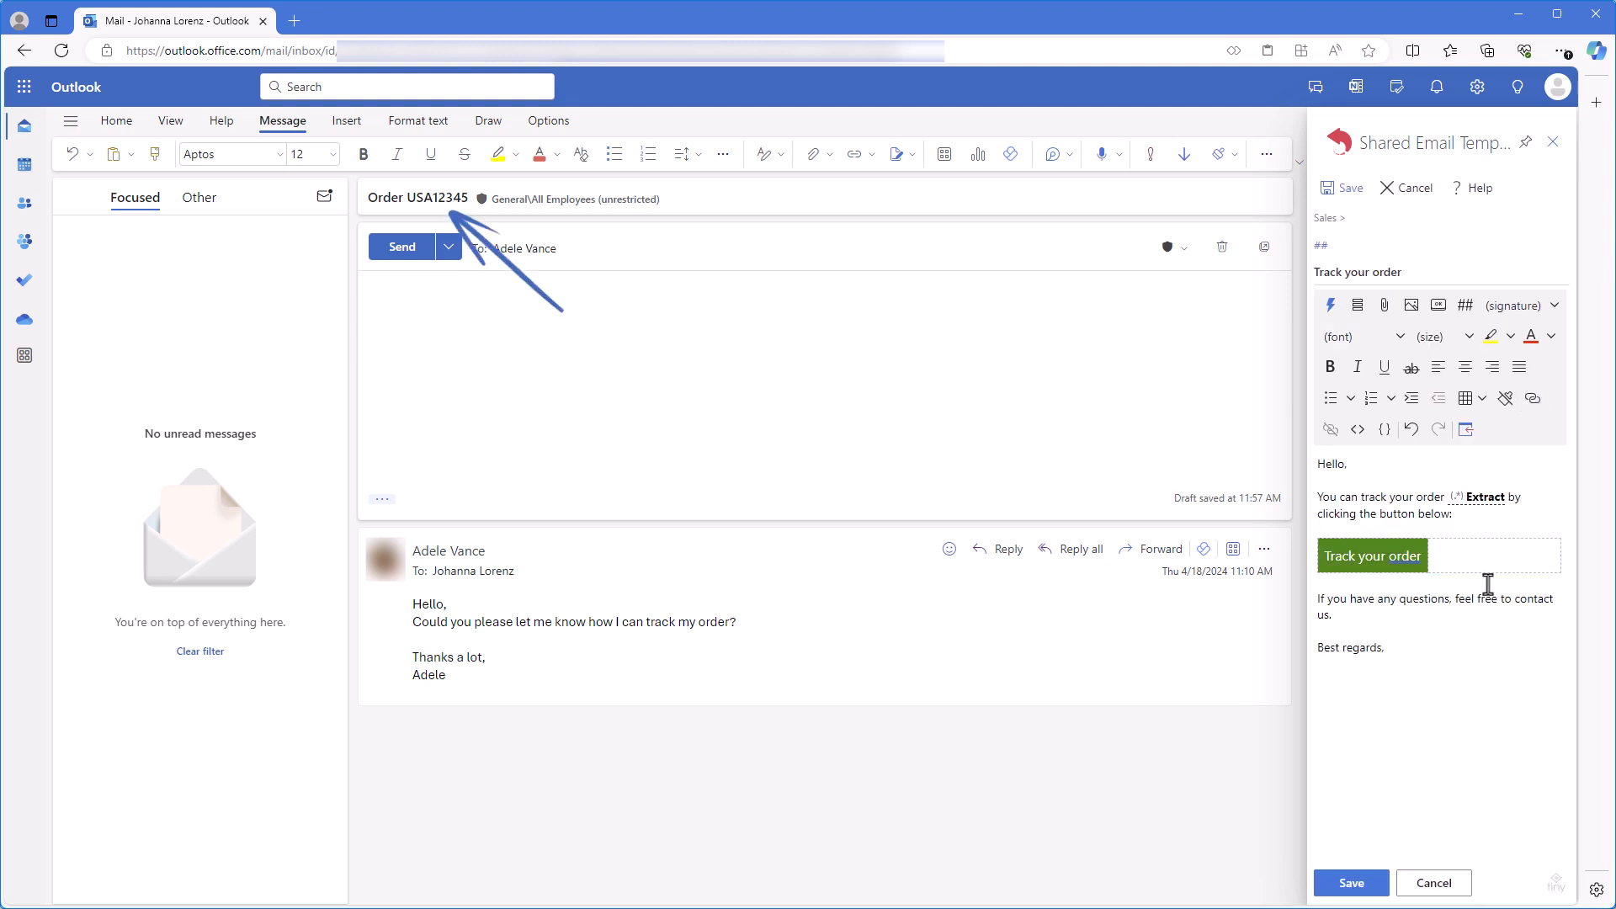
Step: Insert the edited template into the reply and check the order number at the end of the "Track your order" button's web address
{"action": "left_click", "coordinate": [1466, 430]}
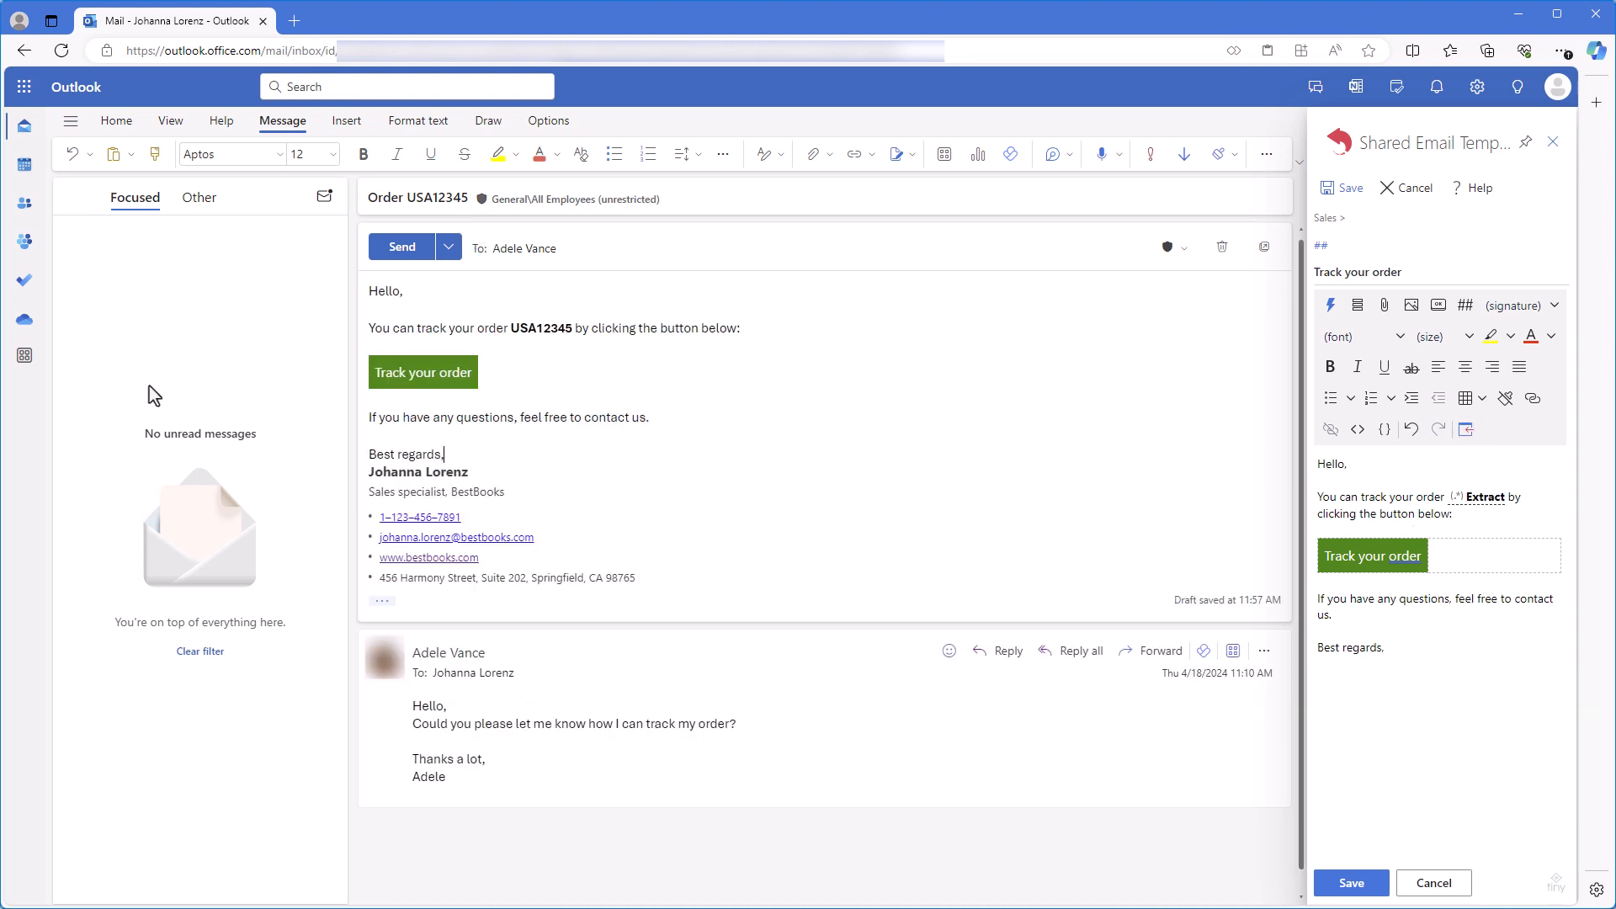
{"action": "right_click", "coordinate": [434, 375]}
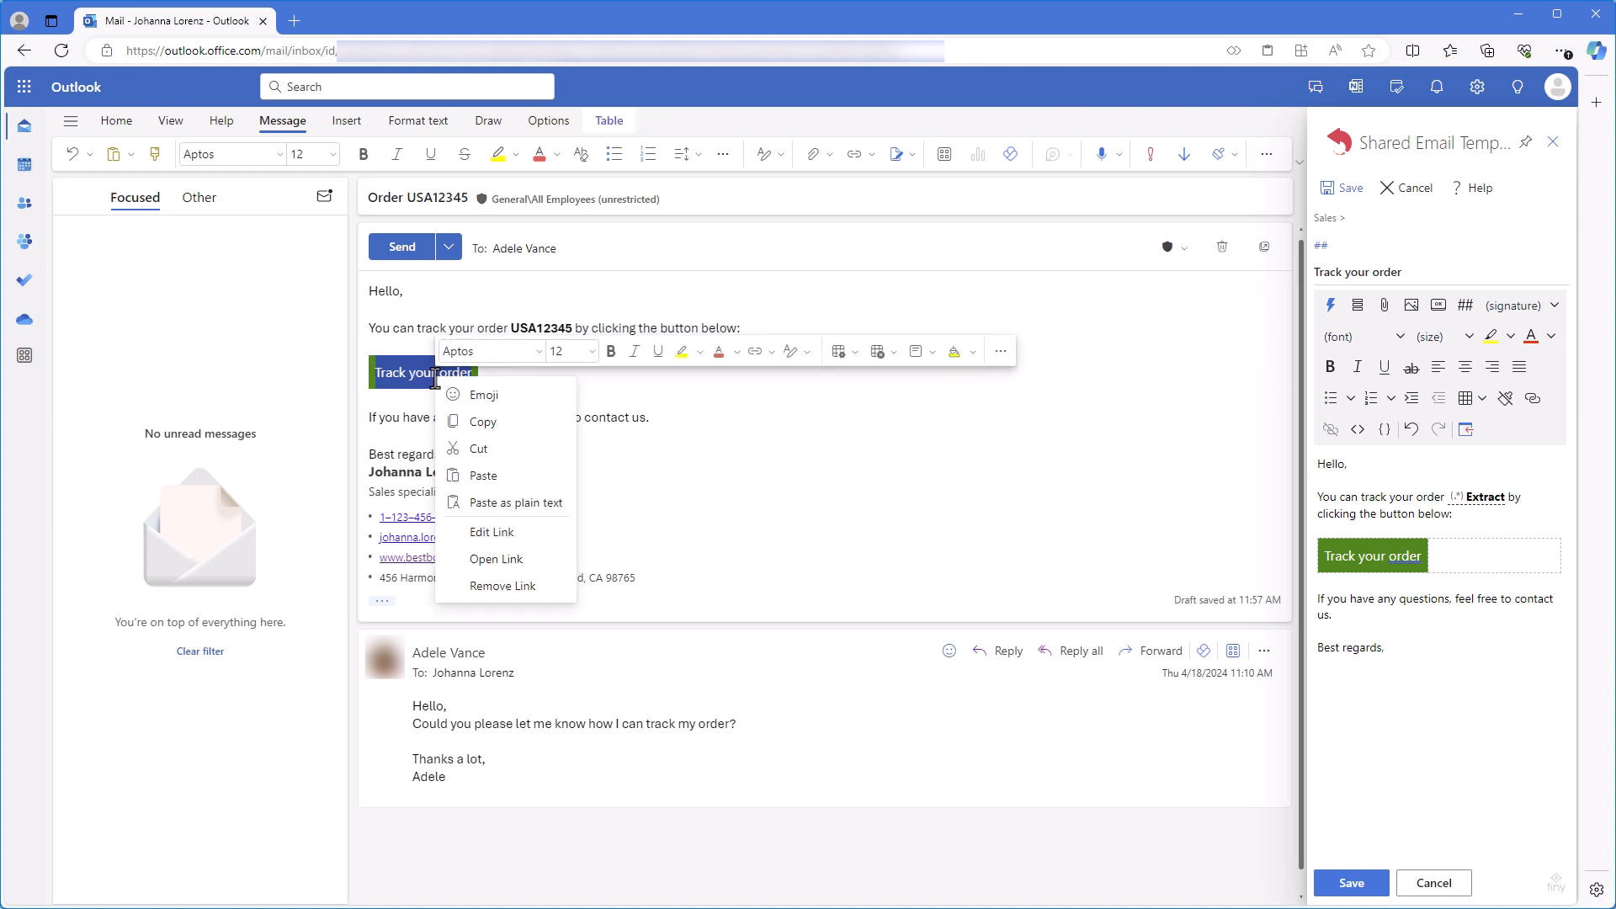
{"action": "left_click", "coordinate": [522, 530]}
{"action": "key", "text": "shift+Left"}
{"action": "key", "text": "shift+Left"}
{"action": "key", "text": "shift+Left"}
{"action": "key", "text": "shift+Left"}
{"action": "key", "text": "shift+Left"}
{"action": "key", "text": "shift+Left"}
{"action": "key", "text": "shift+Left"}
{"action": "key", "text": "shift+Left"}
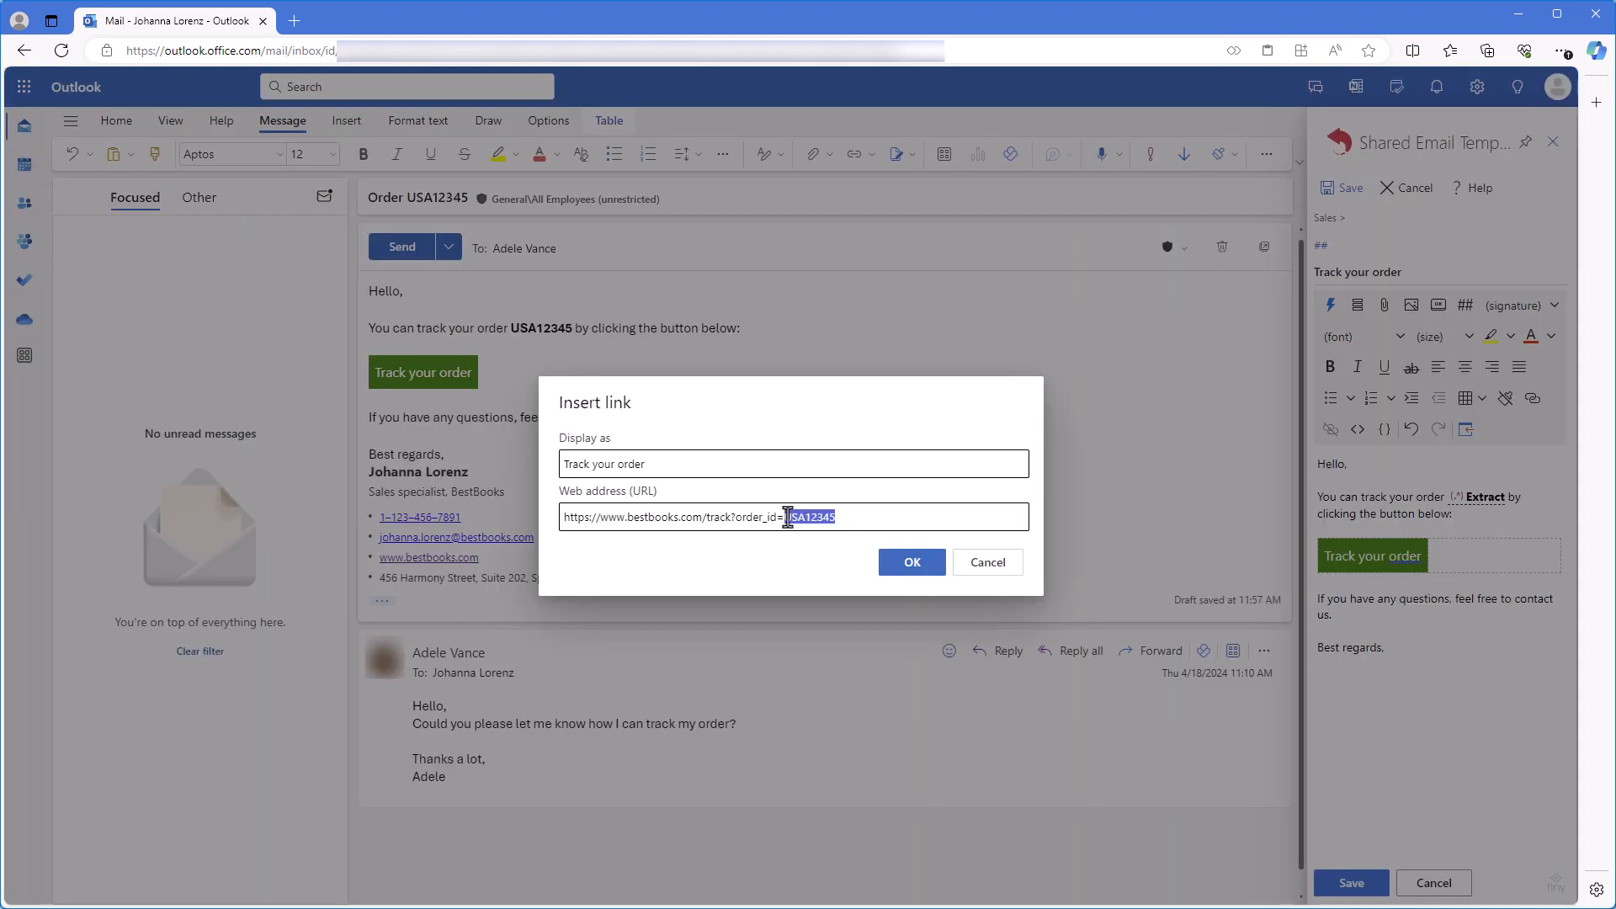
{"action": "left_click", "coordinate": [912, 563]}
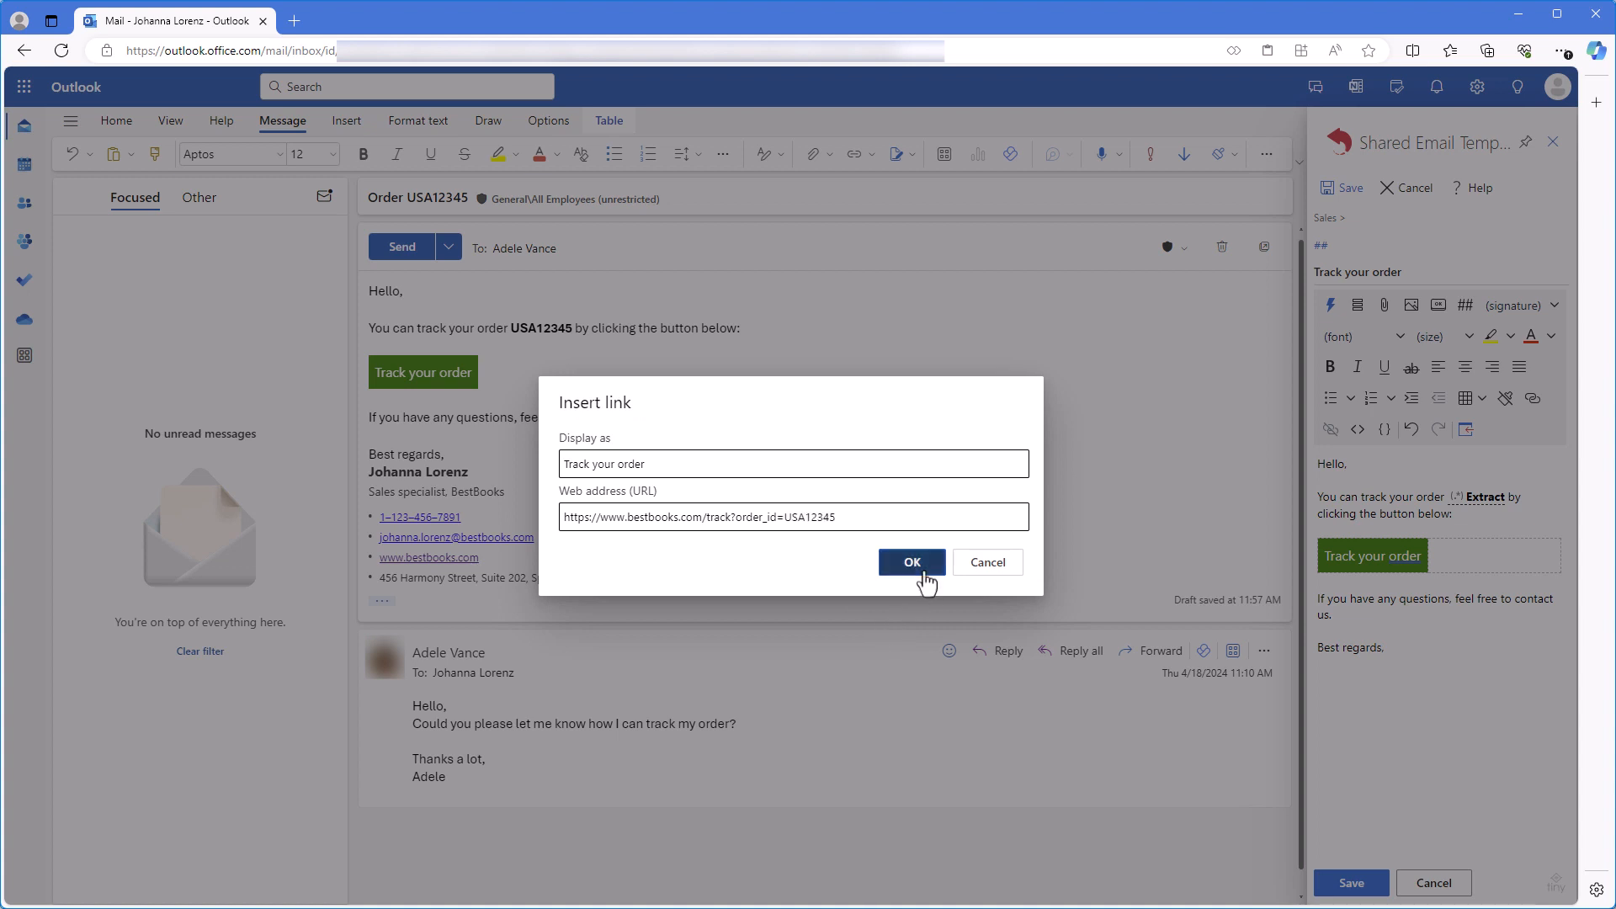
Step: Open the "Track your order" link from the reply and check the order number in the tracking page's address
{"action": "left_click", "coordinate": [459, 372]}
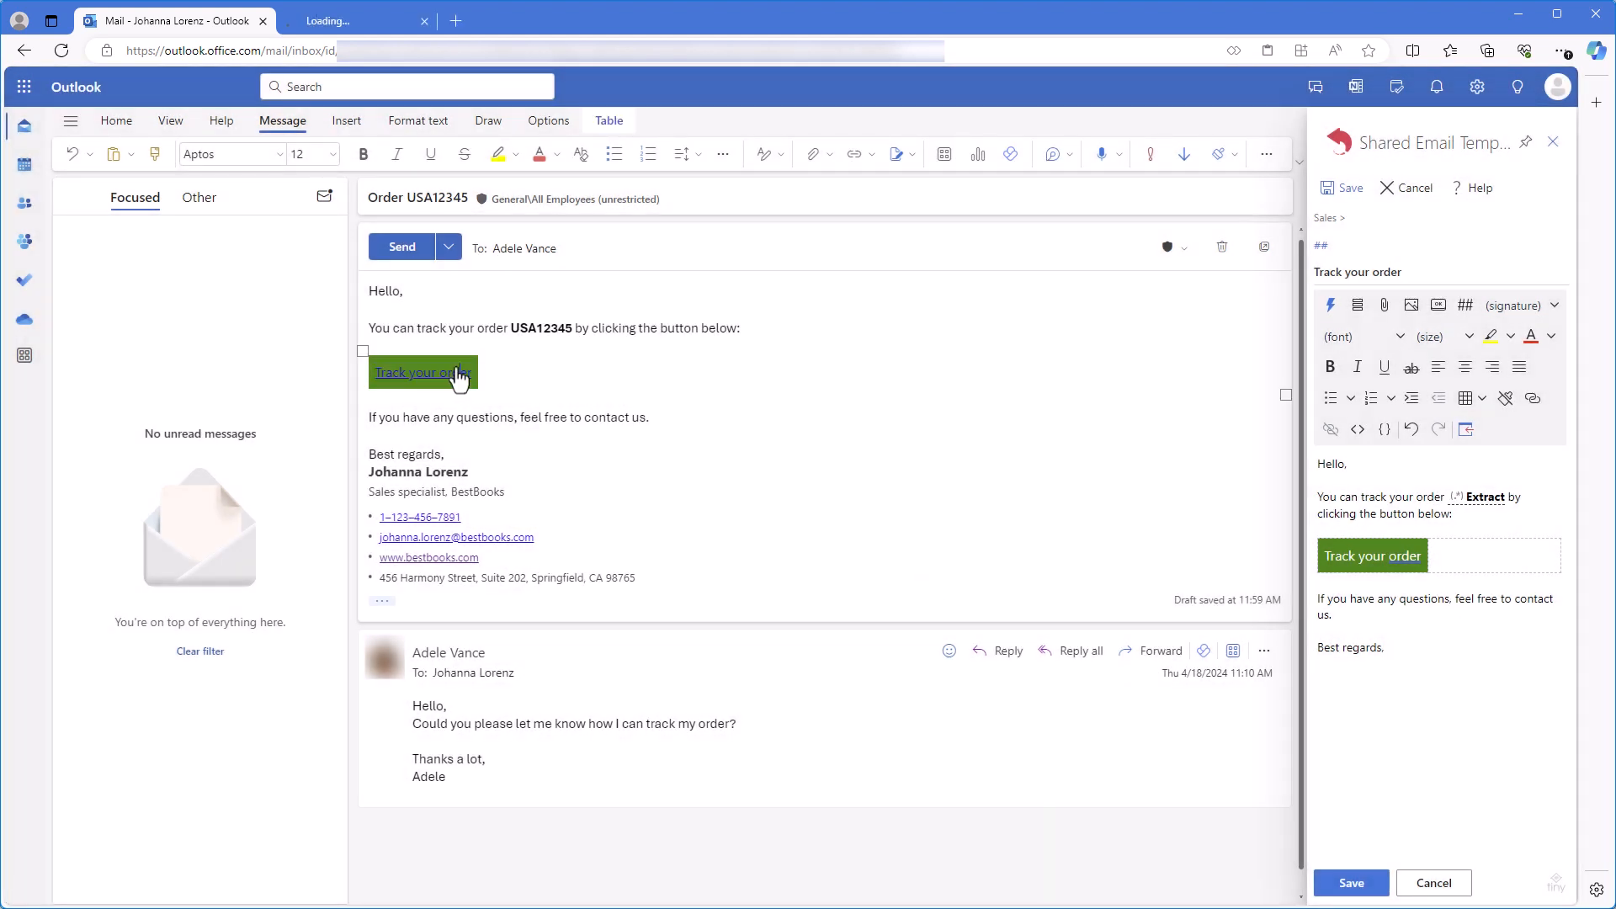
{"action": "left_click", "coordinate": [370, 21]}
{"action": "double_click", "coordinate": [408, 50]}
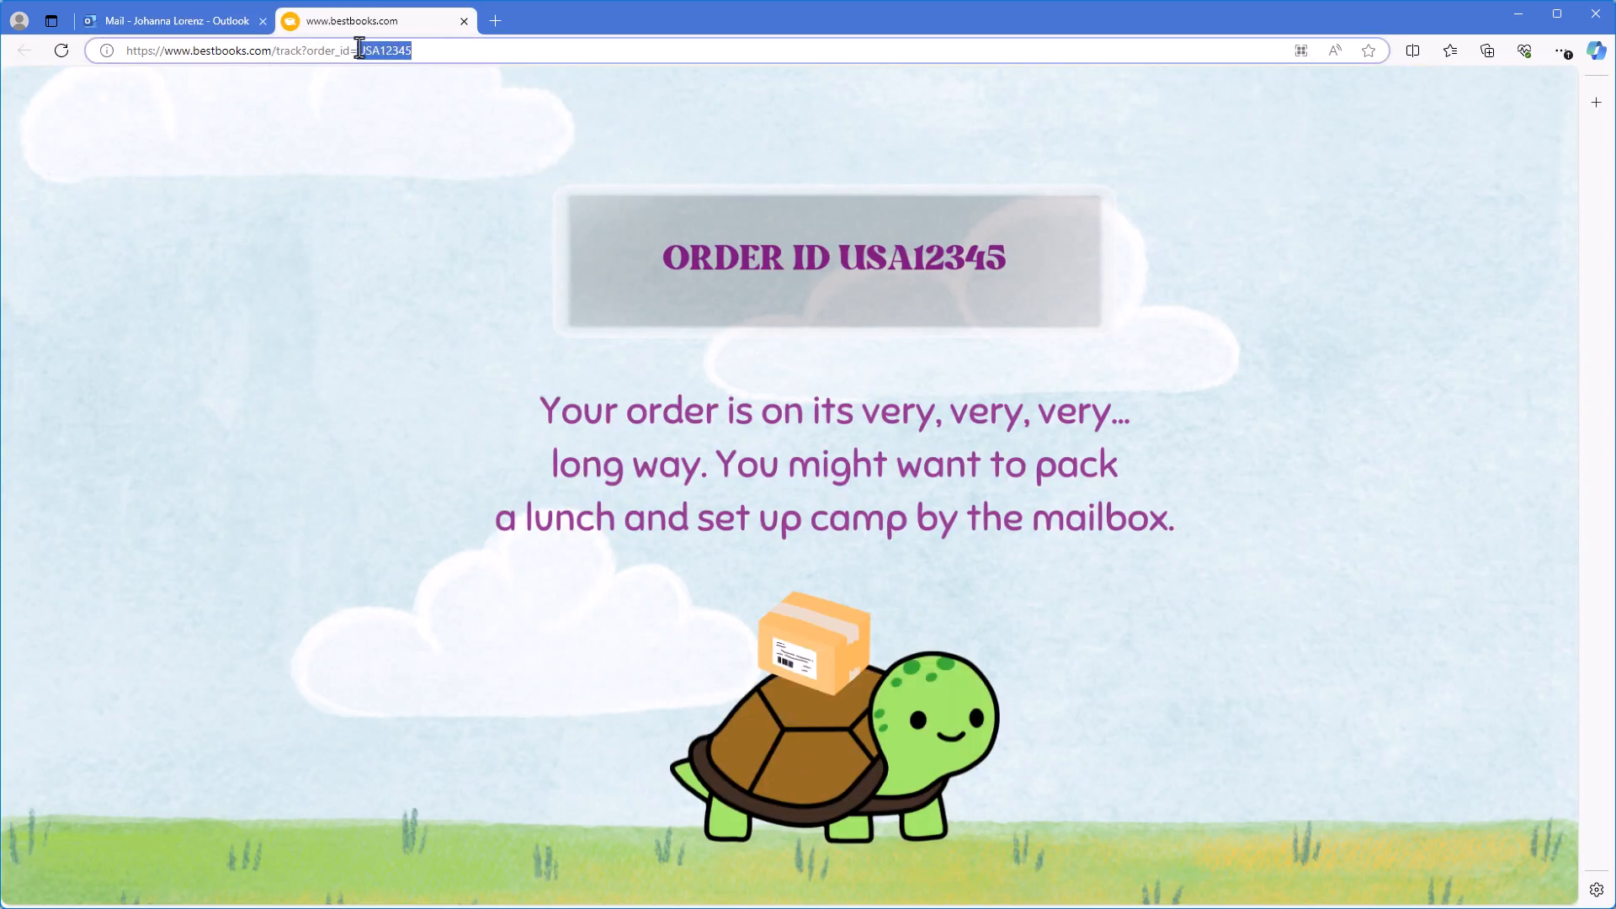